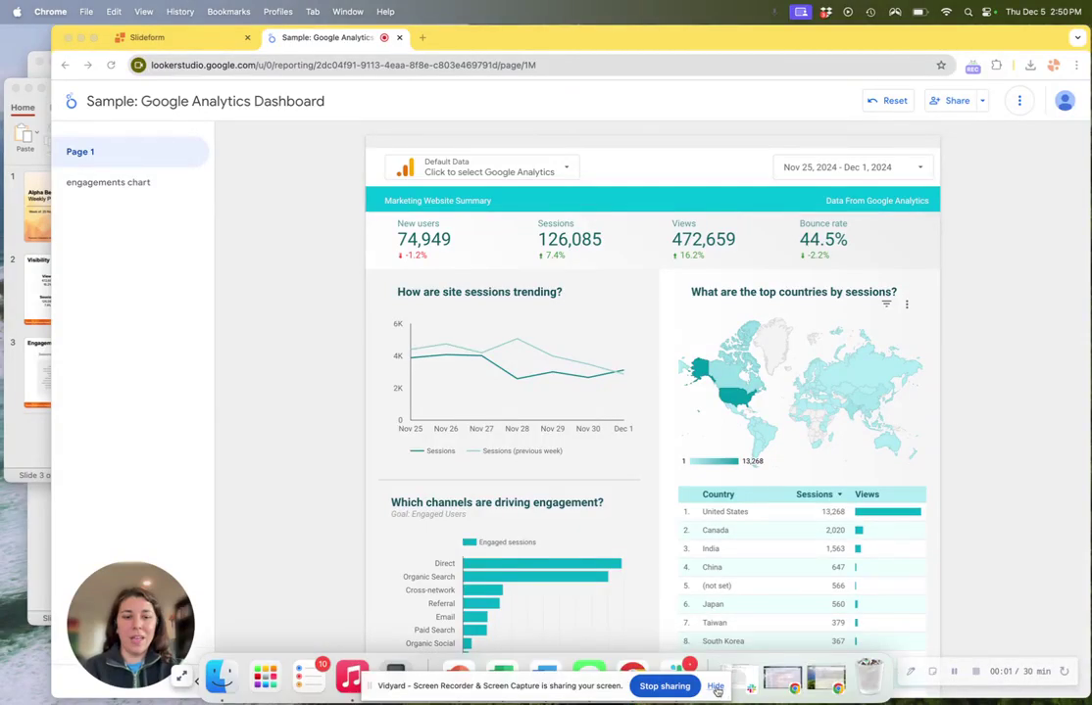
- Look over the Alpha Beta Co Report slides in PowerPoint and the Google Analytics dashboard in Looker Studio
click(717, 690)
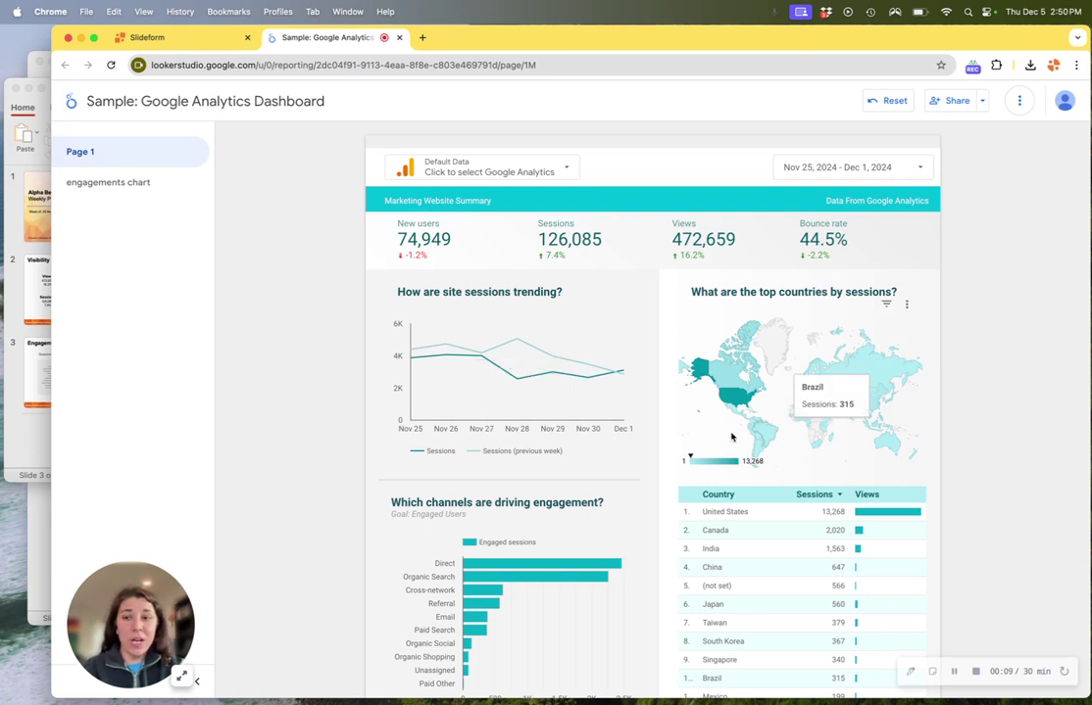
click(33, 438)
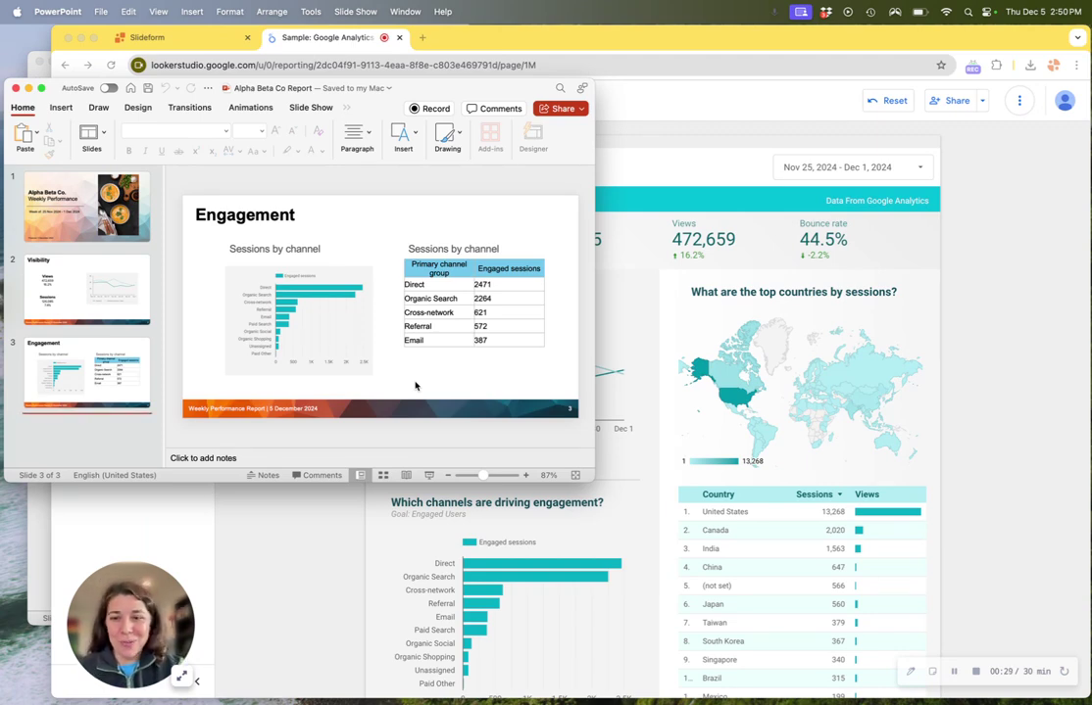
click(1037, 338)
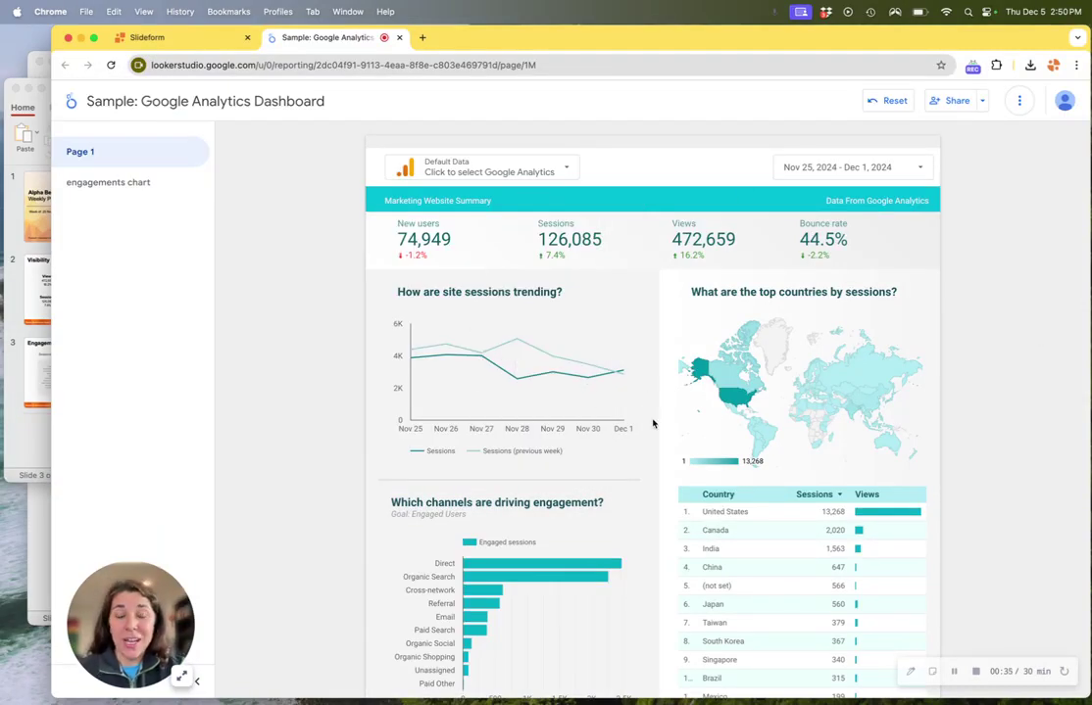
scroll(643, 458, down, 2)
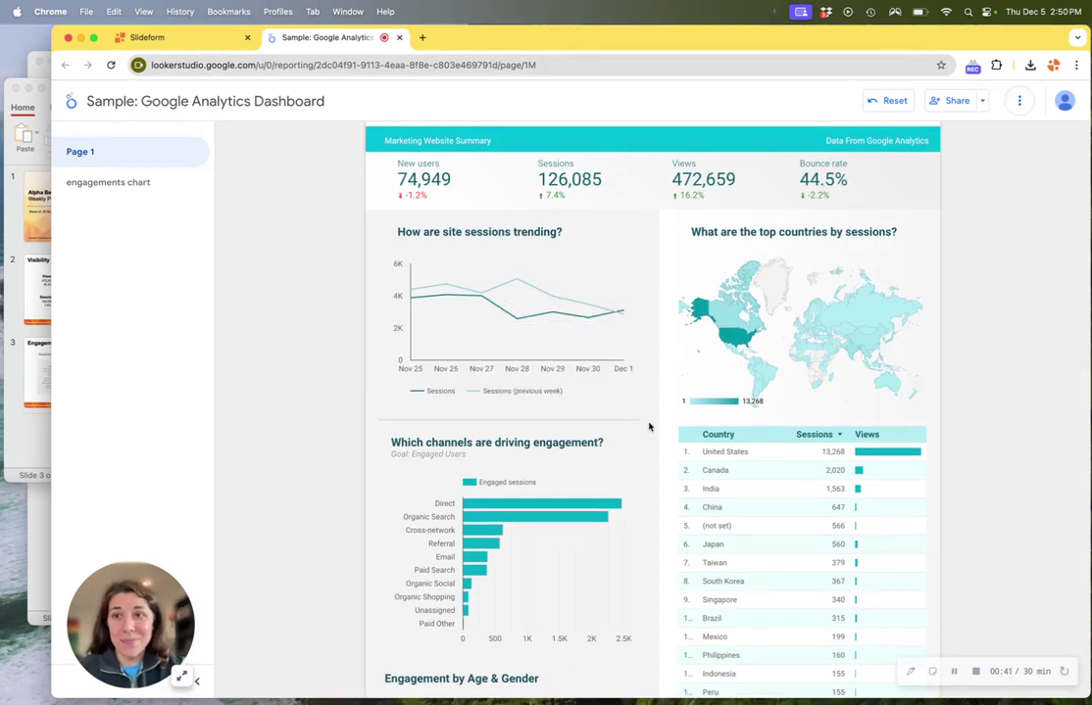
- Switch to Slideform and open the configuration of the Sample GA4 Dashboard Looker Studio data source
click(164, 36)
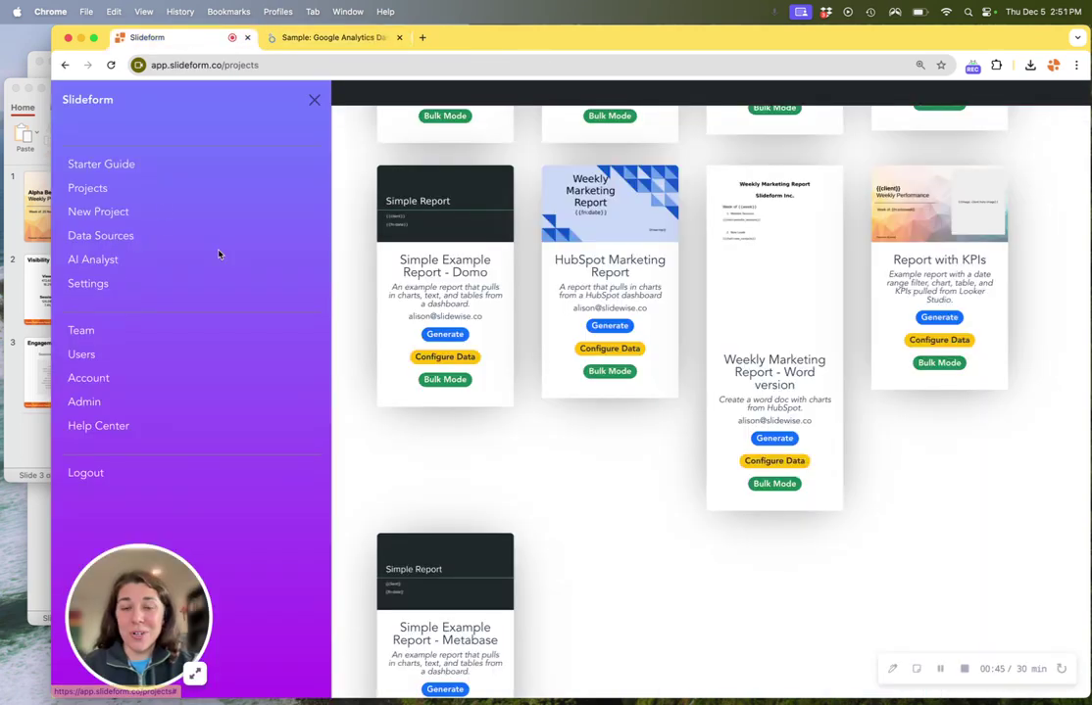
scroll(218, 255, up, 3)
click(103, 237)
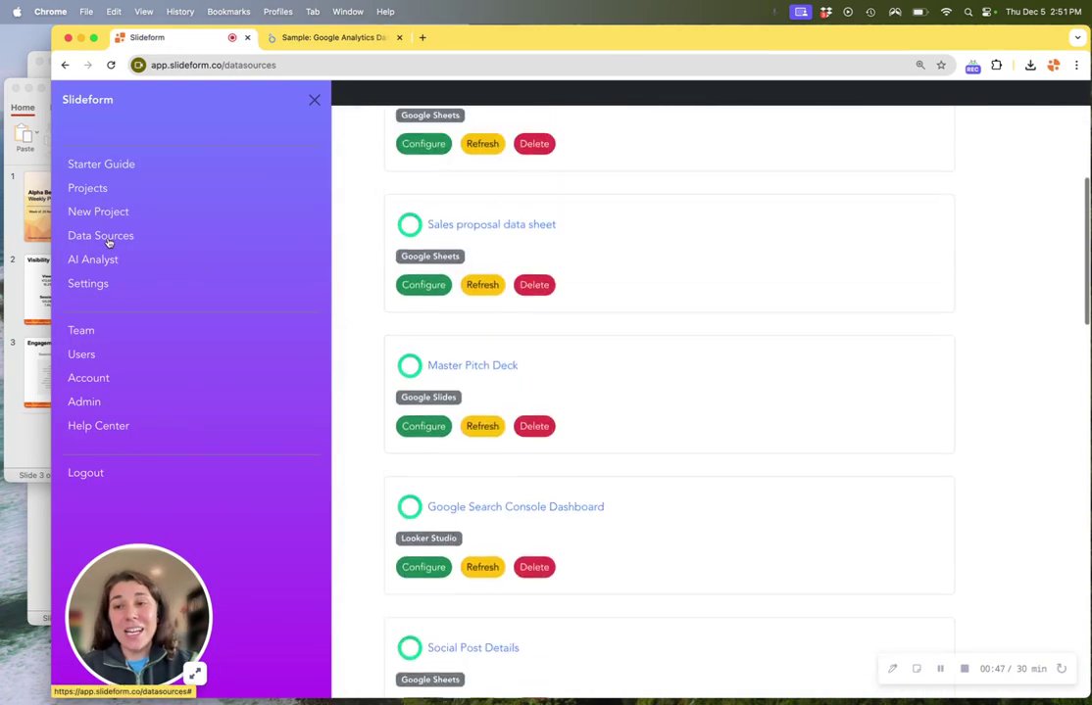
scroll(600, 436, down, 7)
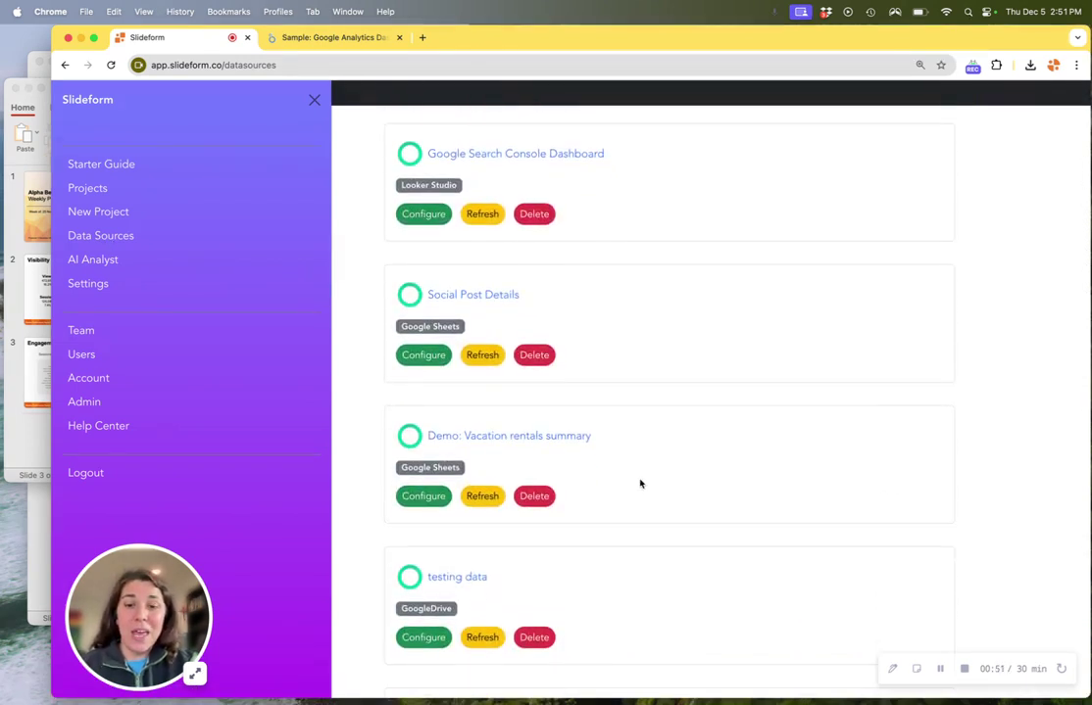
scroll(640, 483, down, 3)
scroll(639, 483, down, 4)
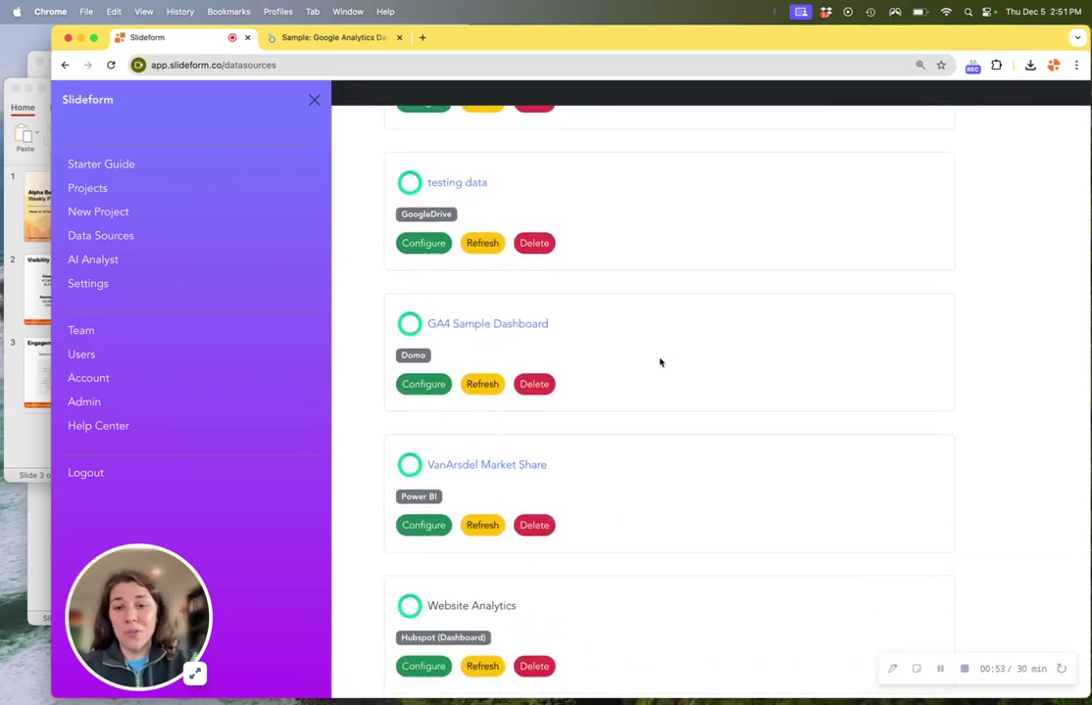
scroll(665, 347, down, 5)
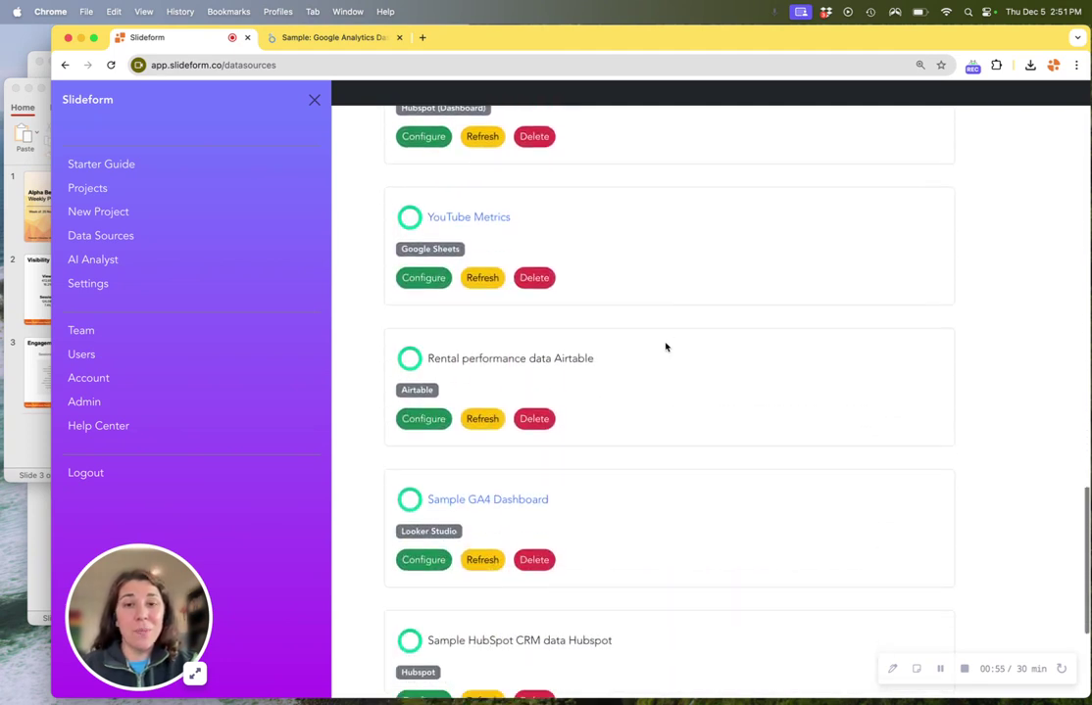
scroll(665, 346, down, 1)
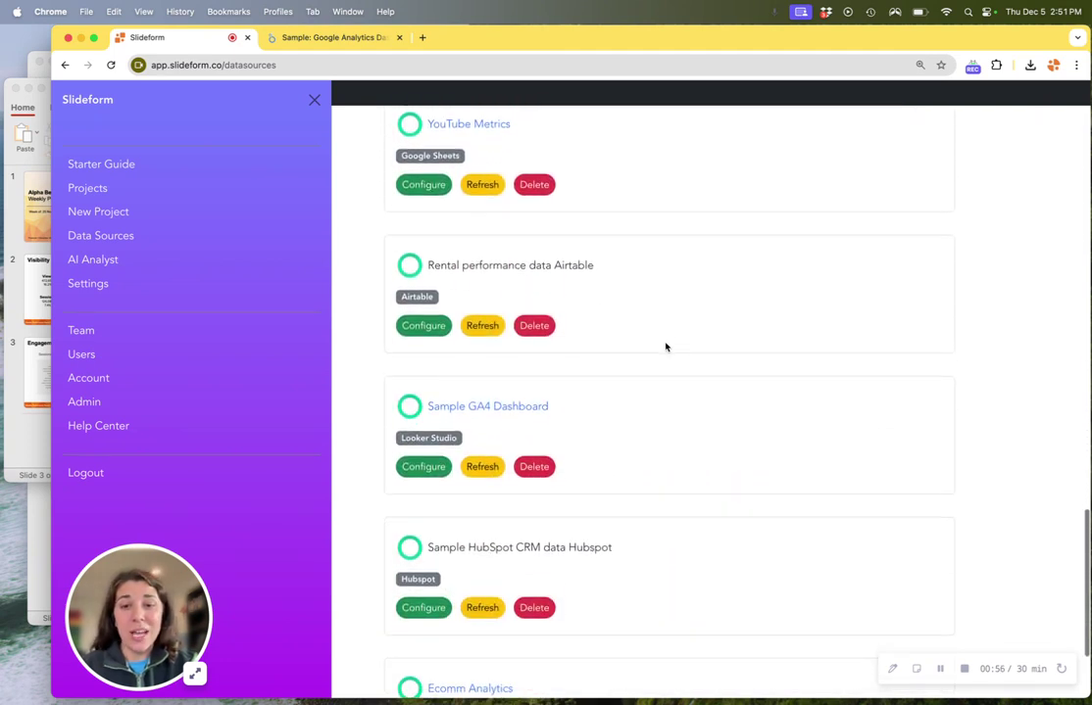
click(419, 471)
- Preview the charts of the Page 1 worksheet and look through the captured charts, KPIs and full-page image
scroll(489, 316, down, 2)
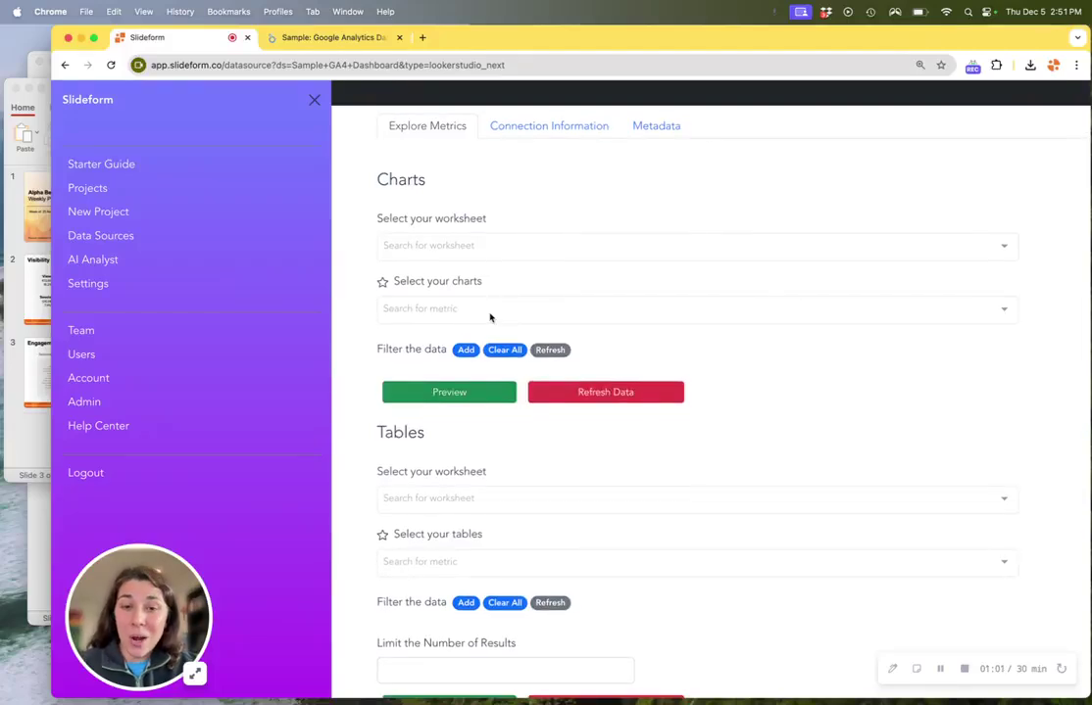
click(457, 245)
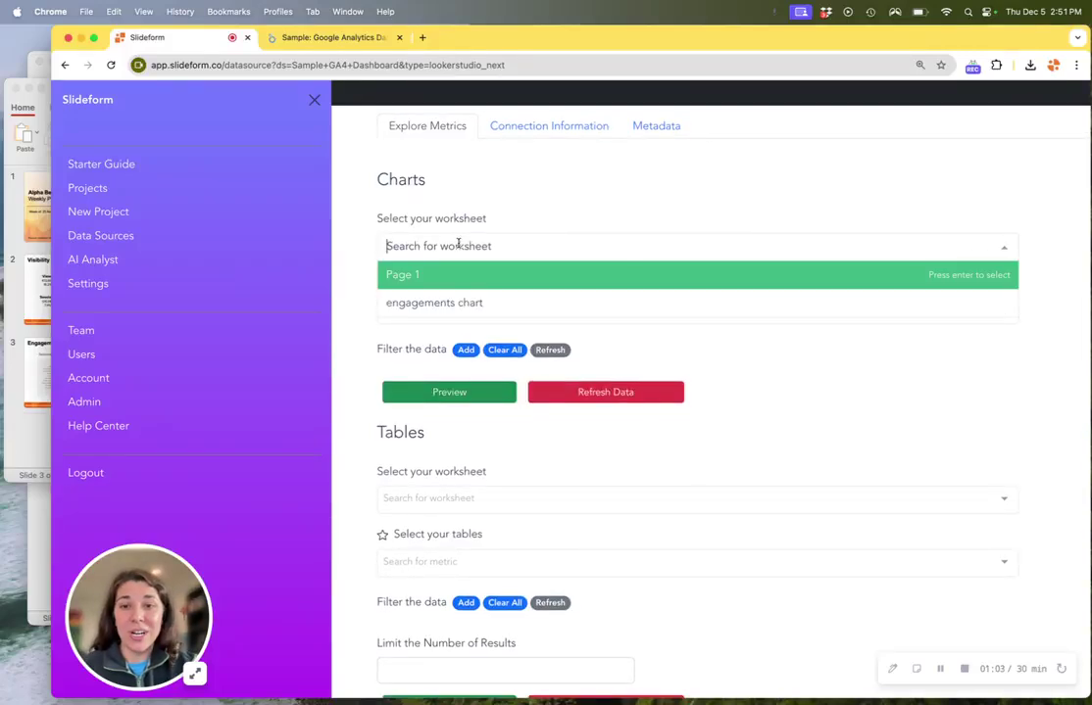
click(413, 277)
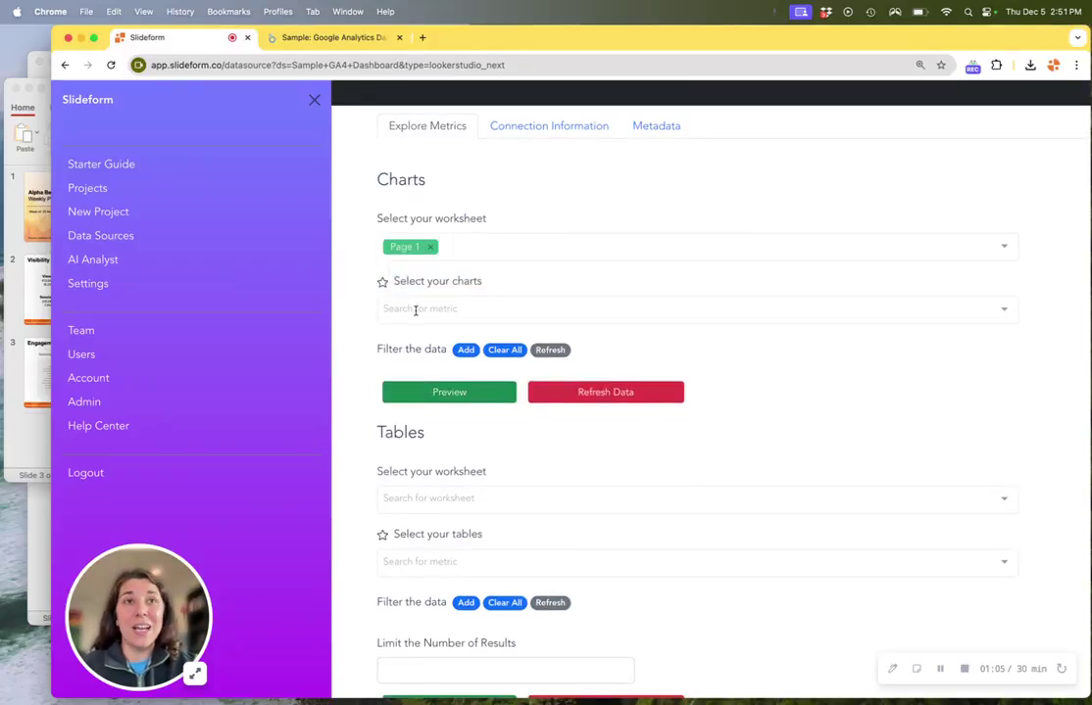
click(436, 393)
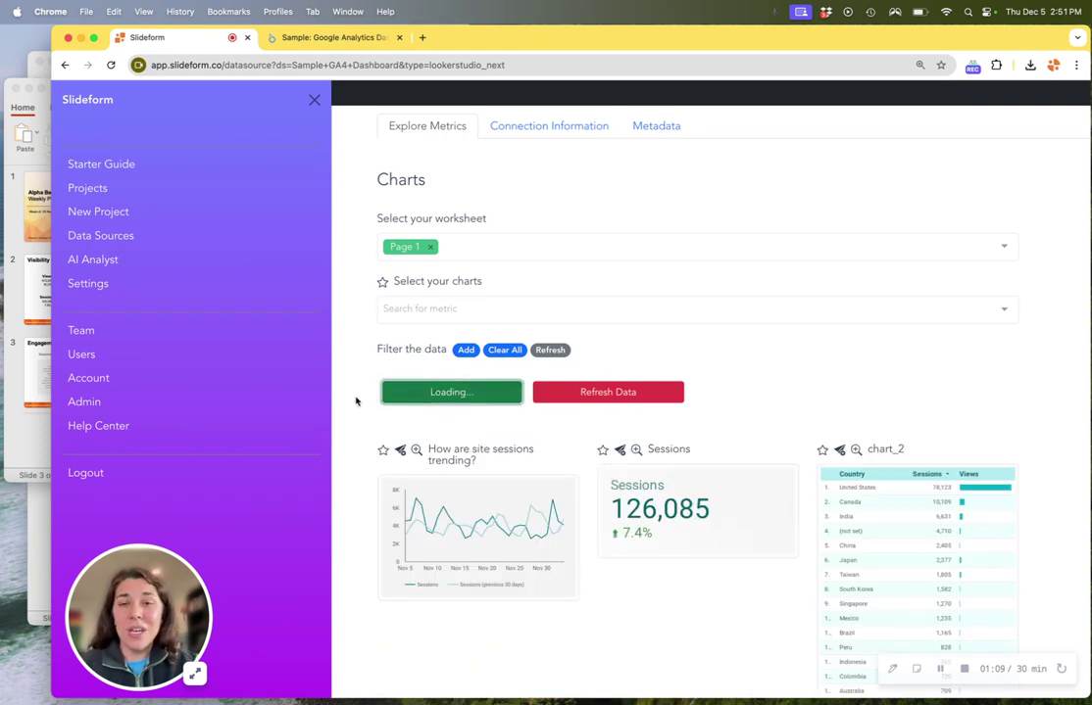
scroll(356, 400, down, 5)
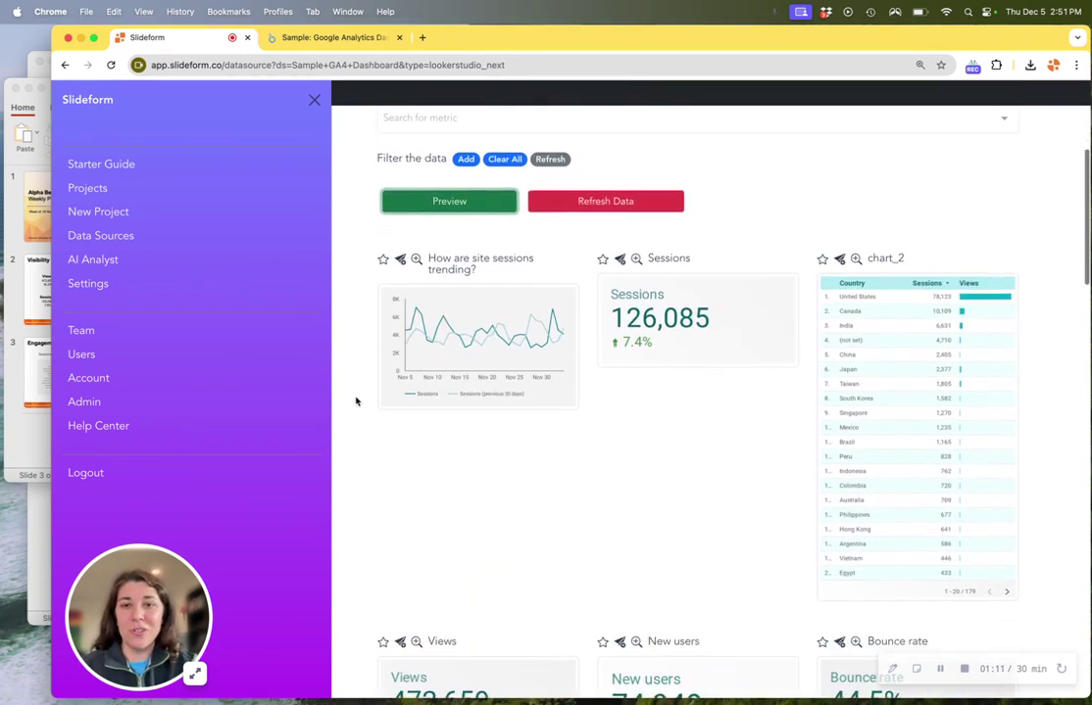
scroll(355, 401, up, 1)
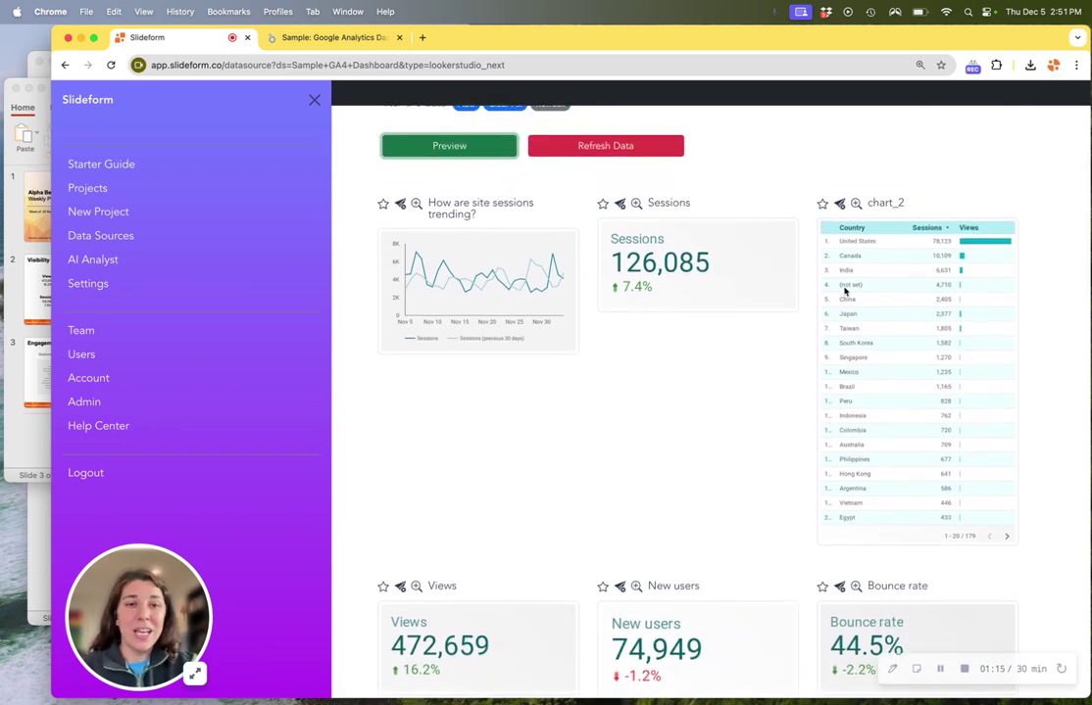
scroll(1052, 391, down, 10)
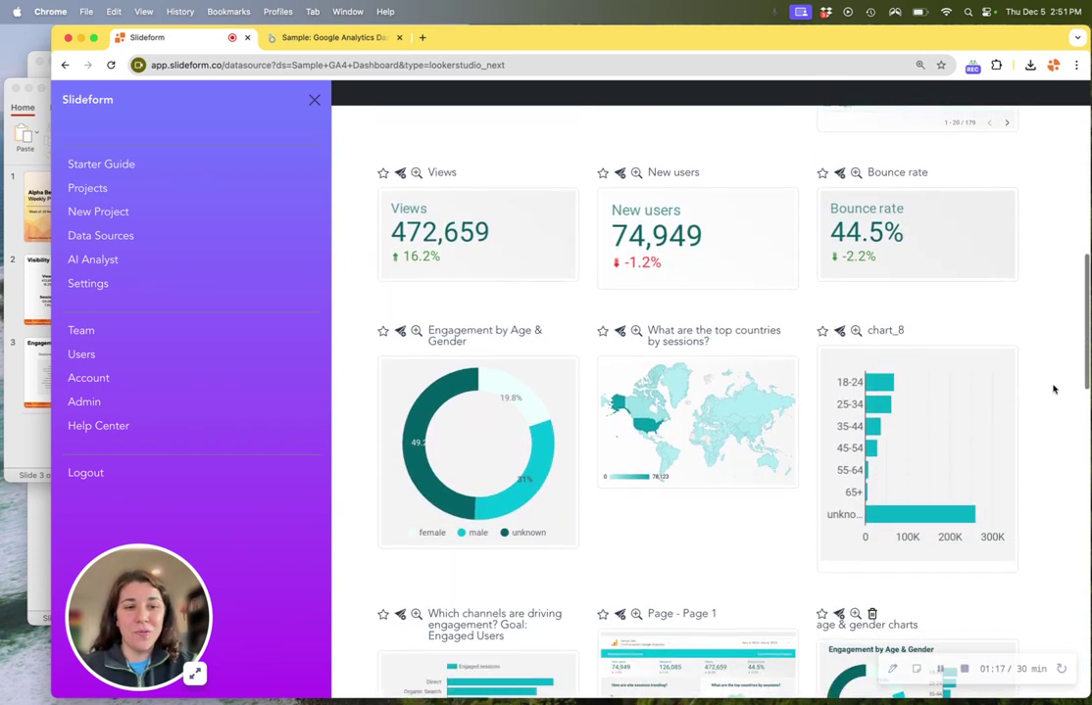
scroll(1053, 390, down, 3)
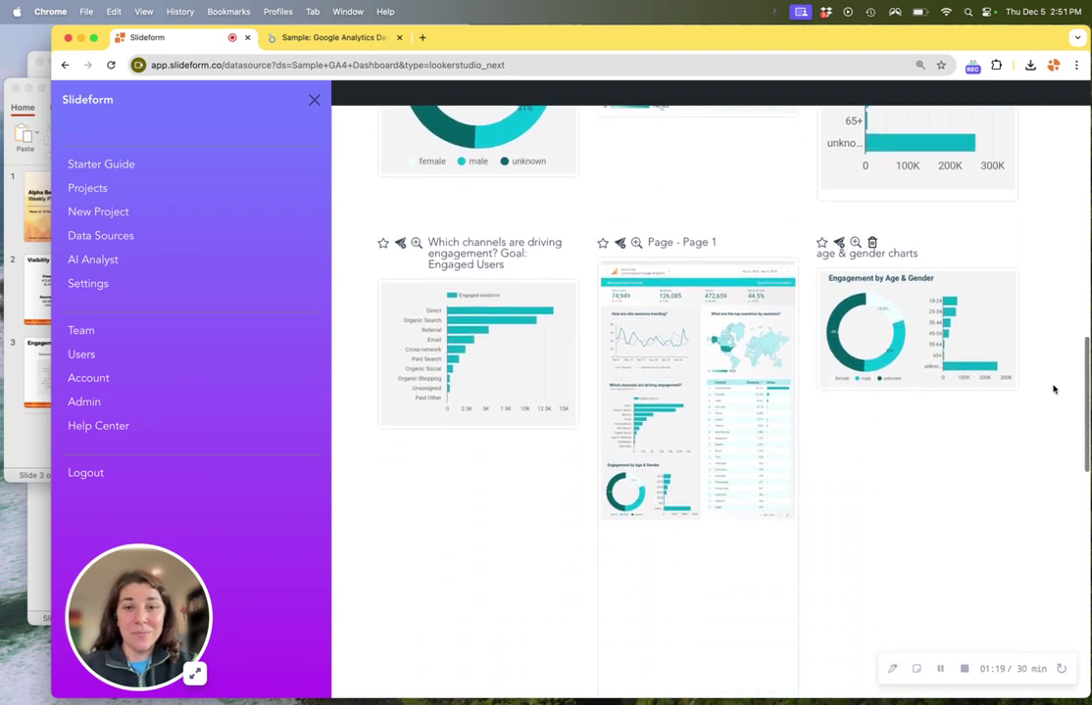
scroll(1052, 390, down, 1)
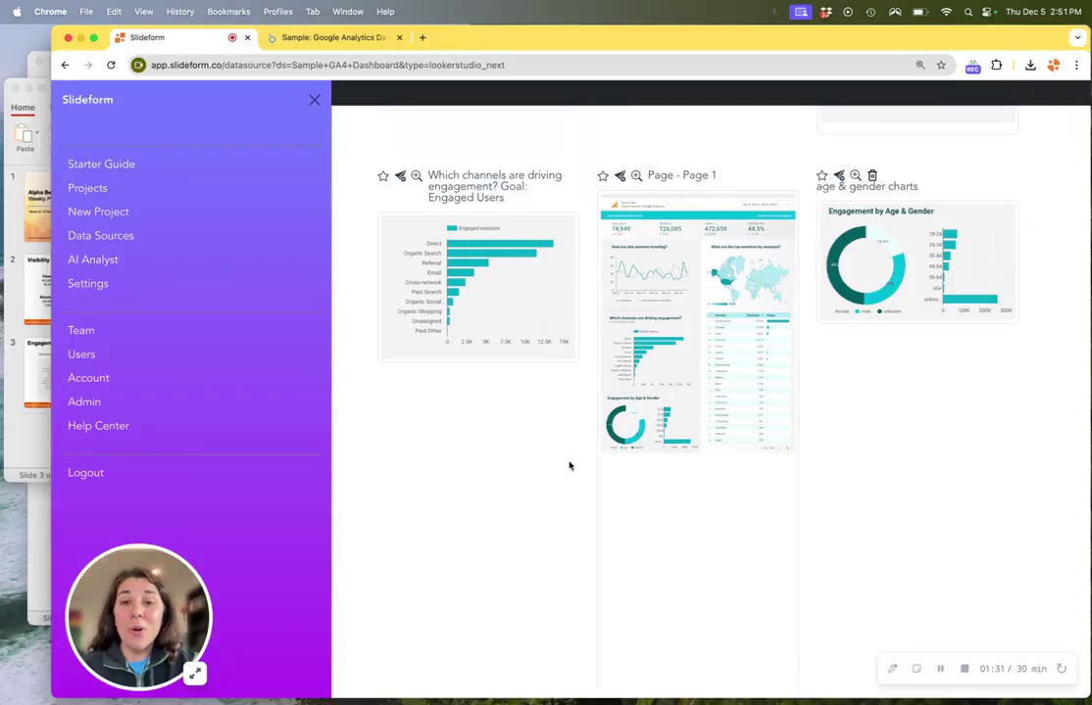
scroll(488, 491, up, 3)
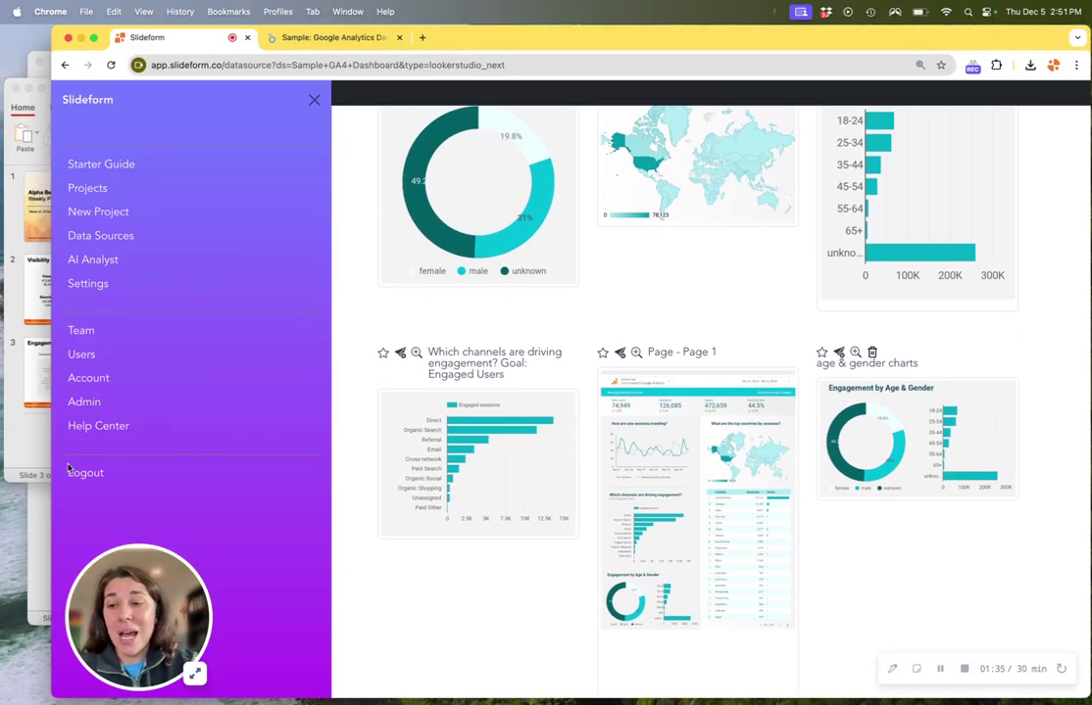
- Switch to PowerPoint and show the Visibility slide of the Simple Report with KPIs template
click(28, 428)
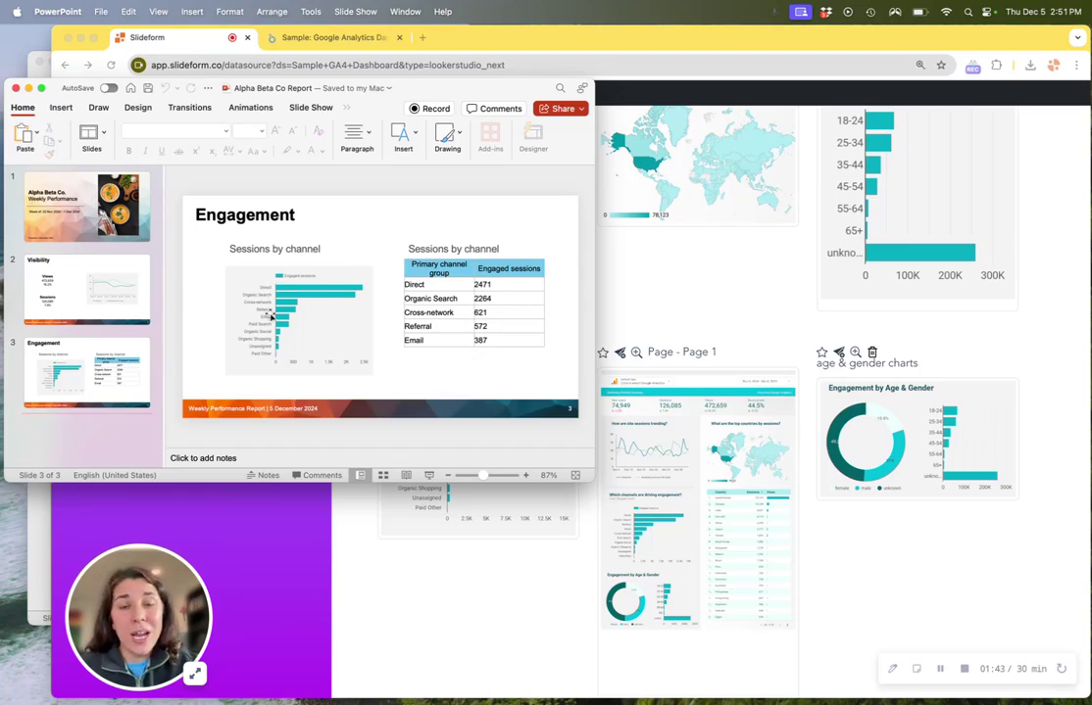
click(34, 519)
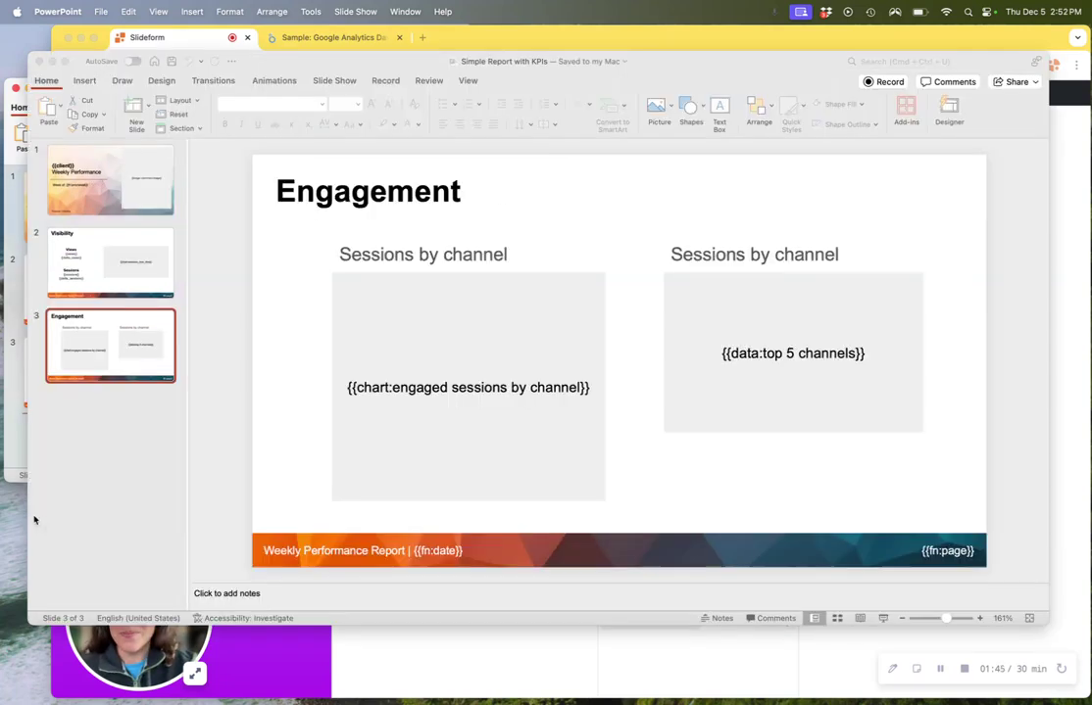
click(104, 244)
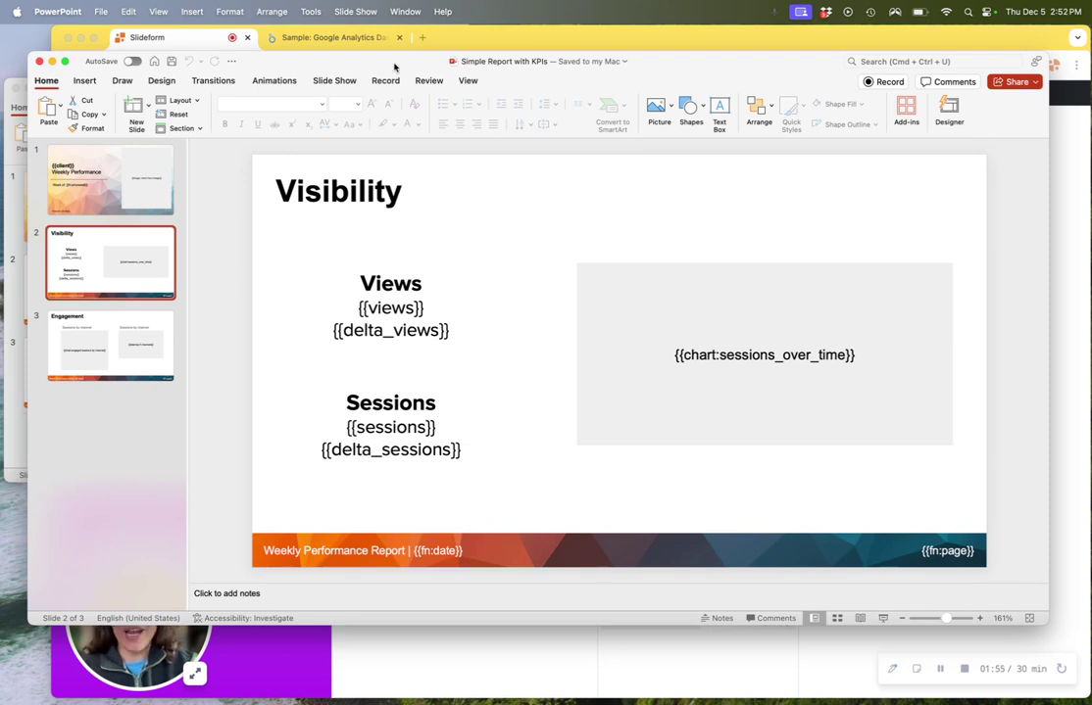
drag(395, 67, 394, 115)
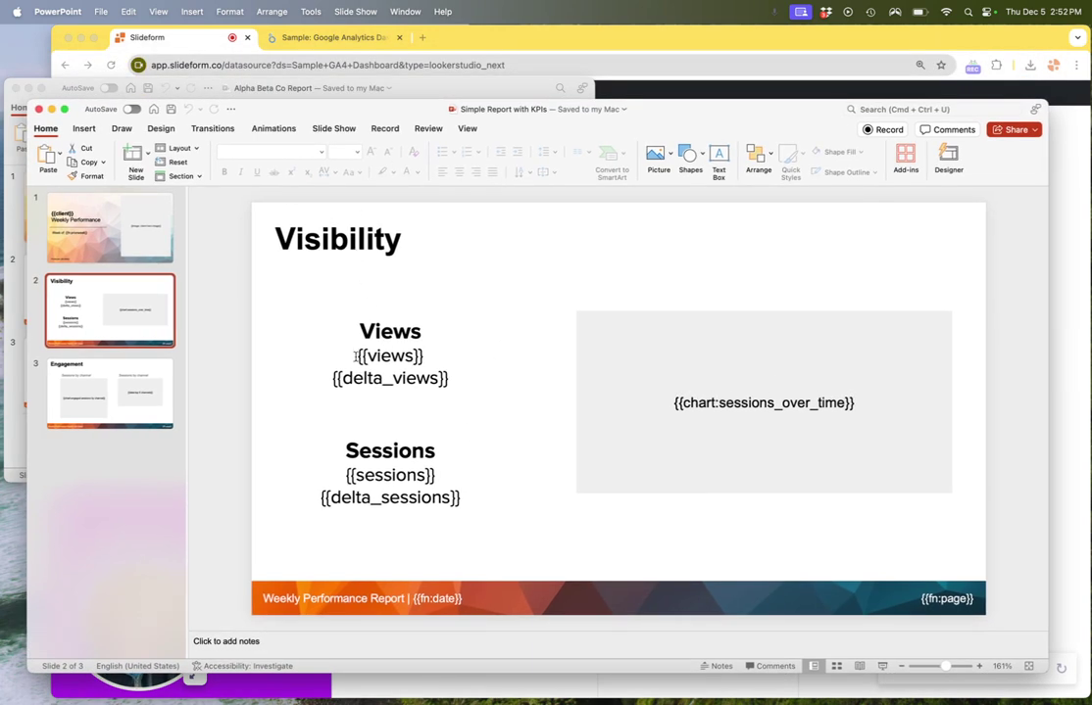
- Examine the views, delta_sessions and chart:sessions_over_time placeholders on the Visibility slide
drag(355, 357, 428, 364)
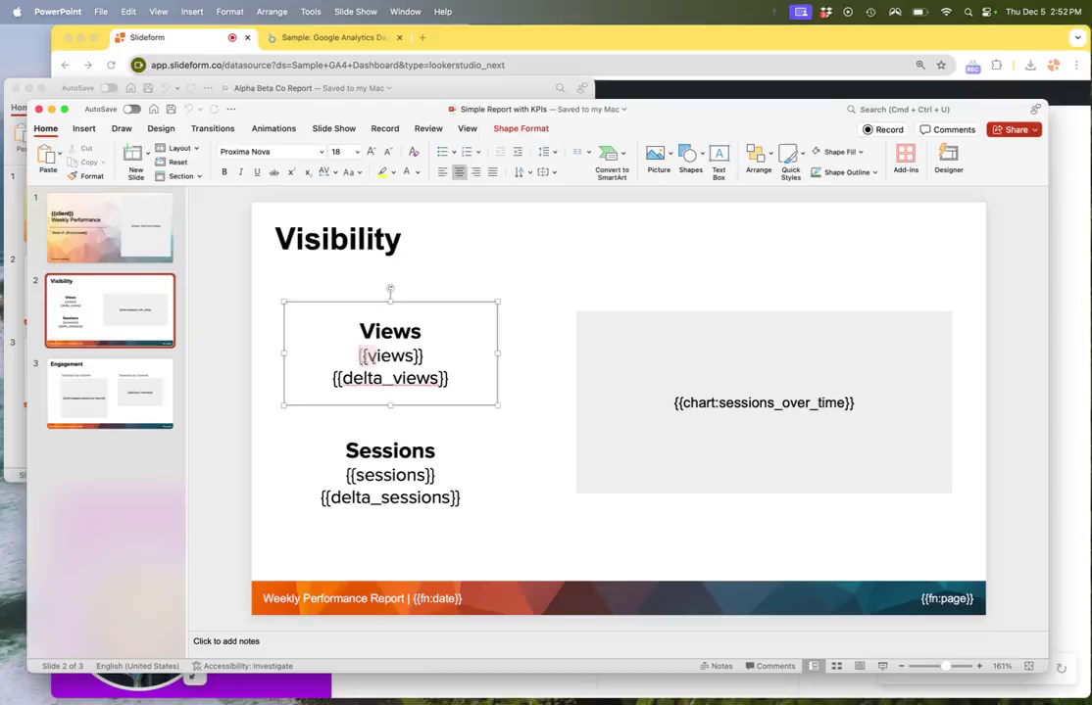
click(426, 355)
click(400, 498)
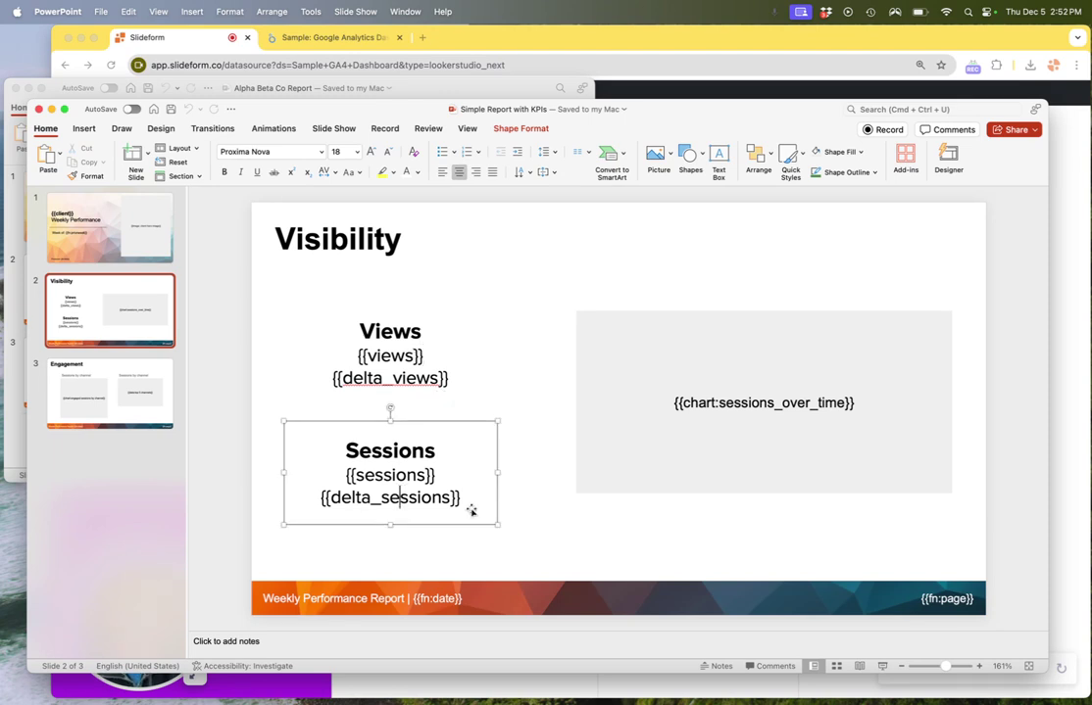
click(693, 363)
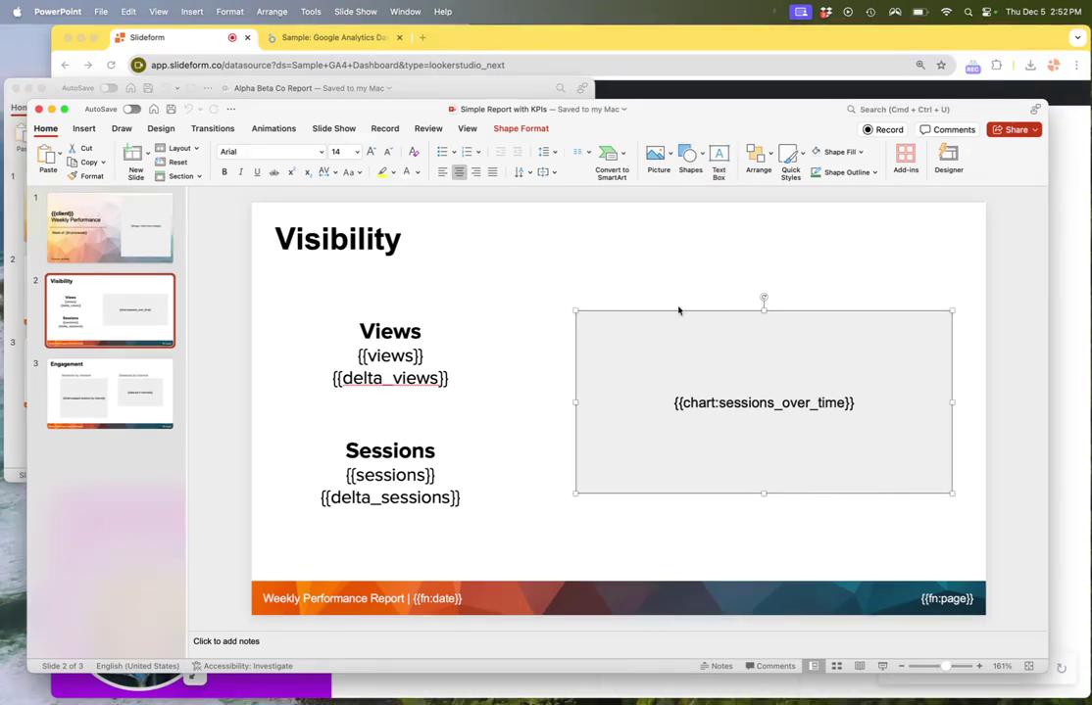
click(734, 402)
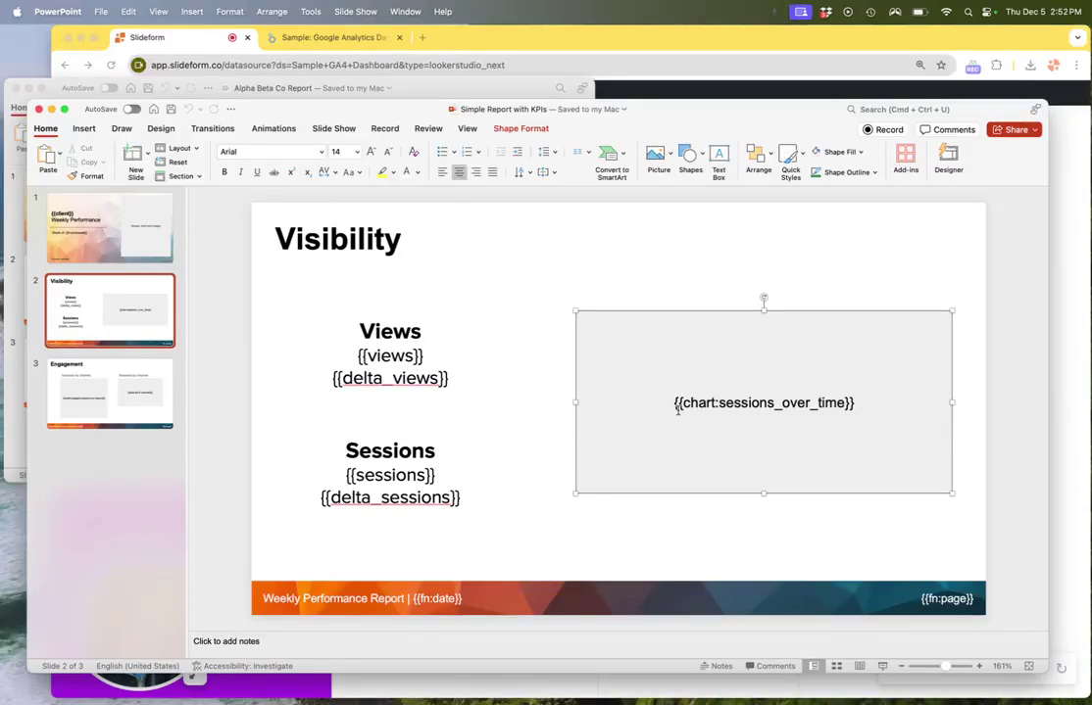
- Examine the {{data:top 5 channels}} table placeholder on the Engagement slide
click(108, 377)
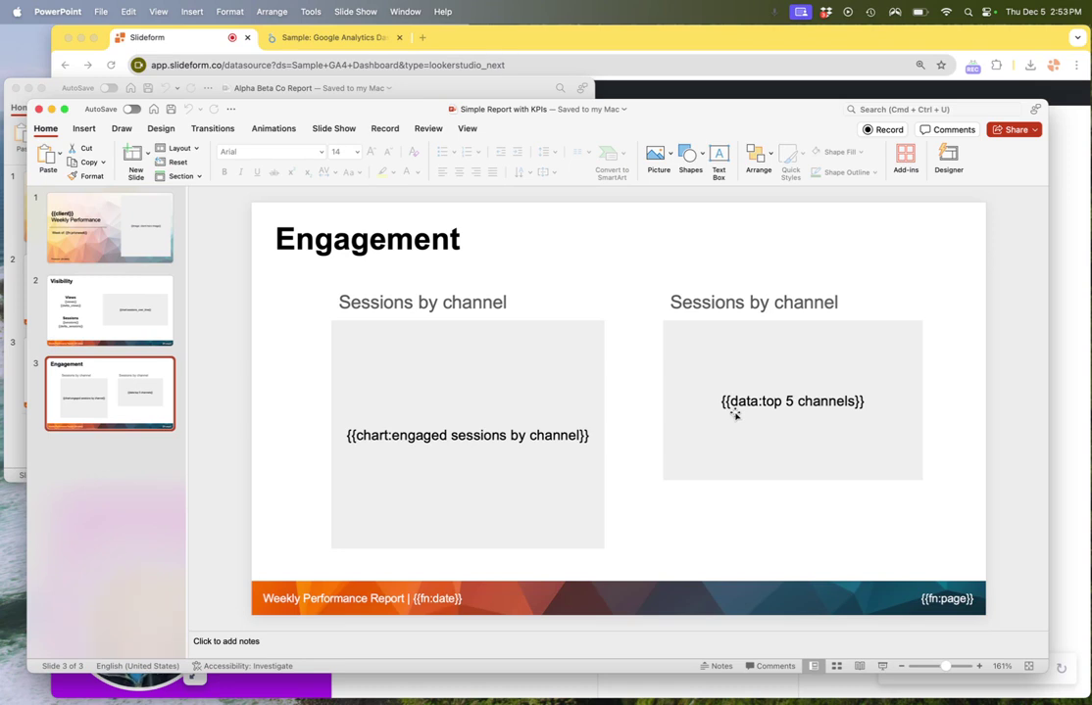
click(746, 429)
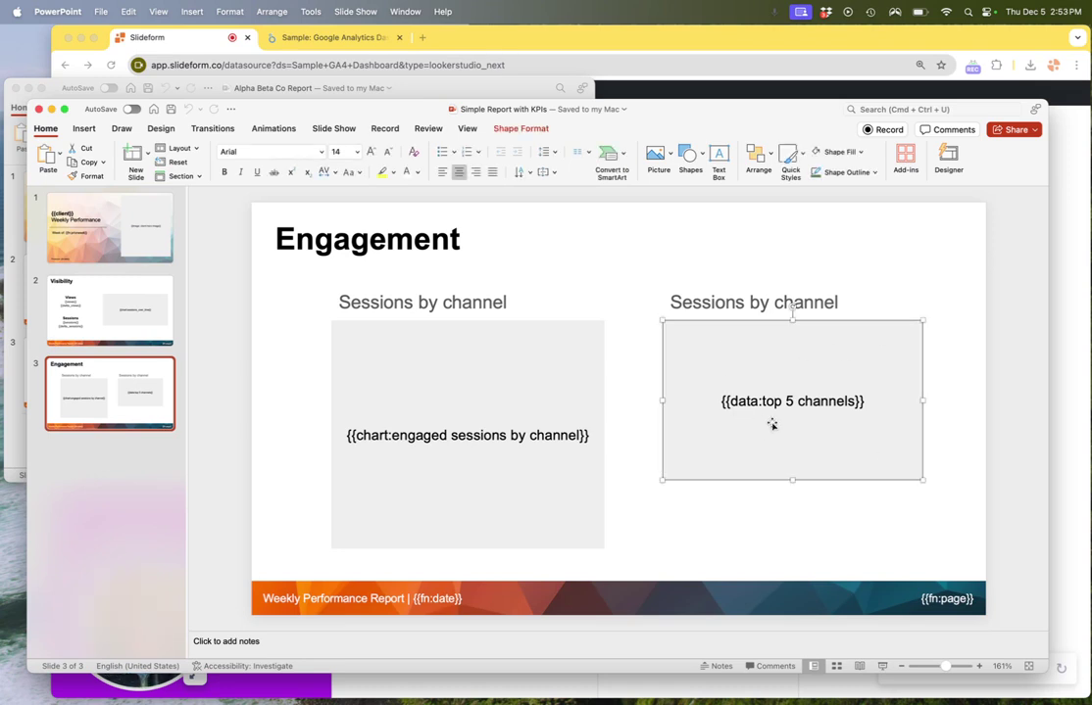
click(728, 401)
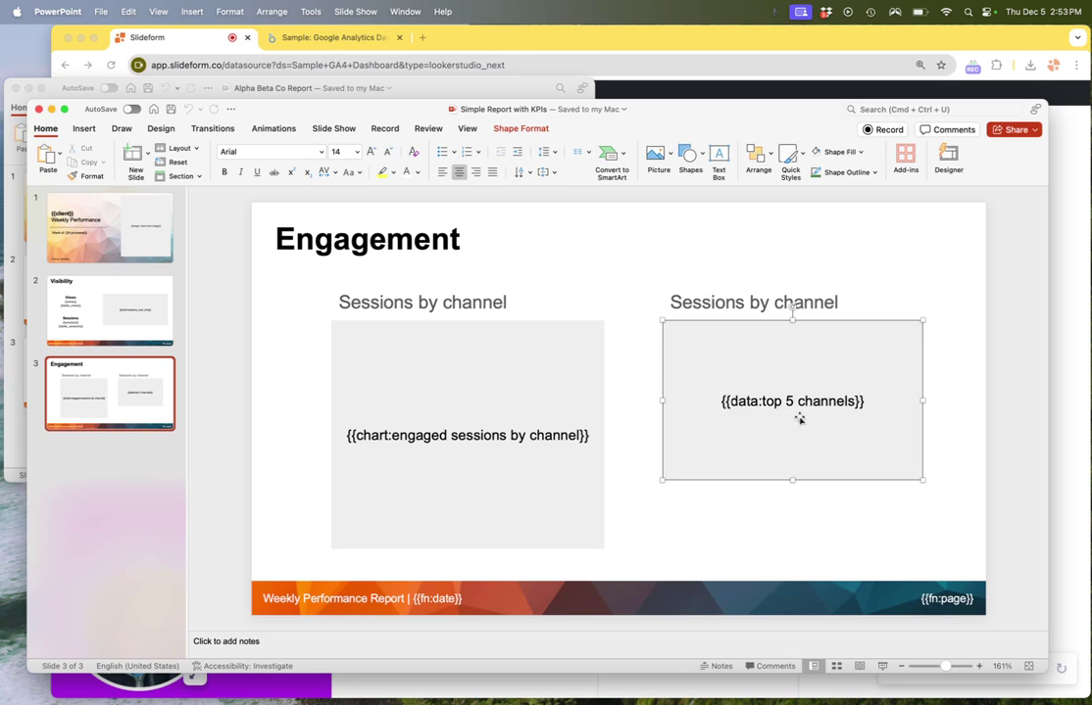
- Examine the client hero image and {{client}} placeholders on the title slide
click(98, 200)
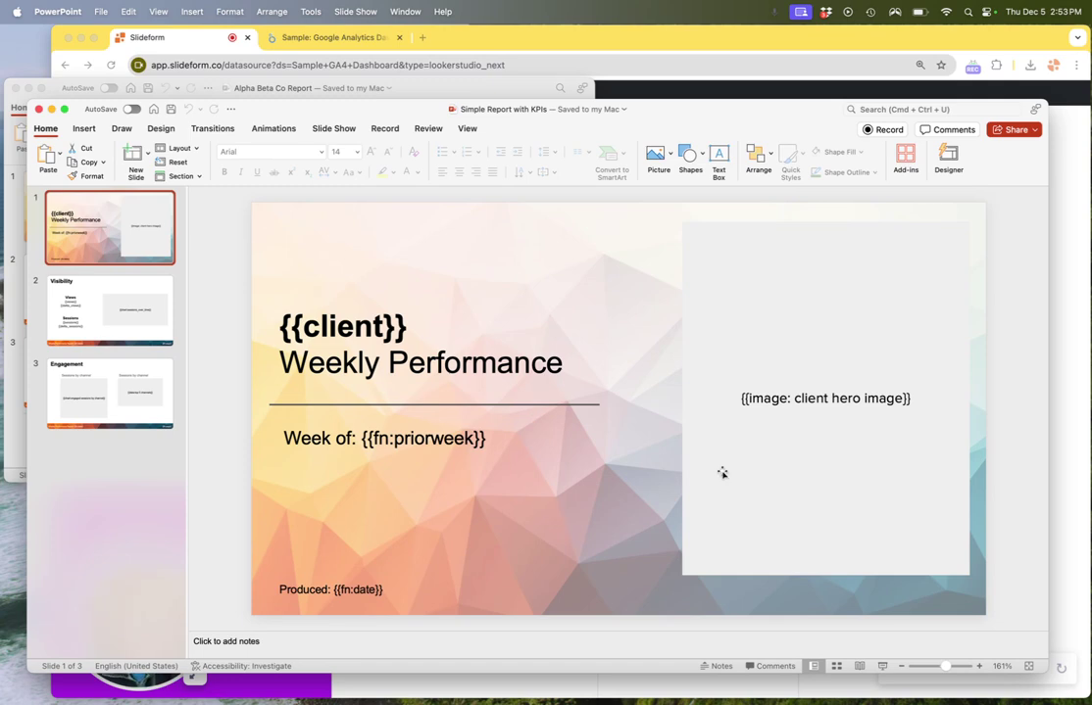
click(824, 304)
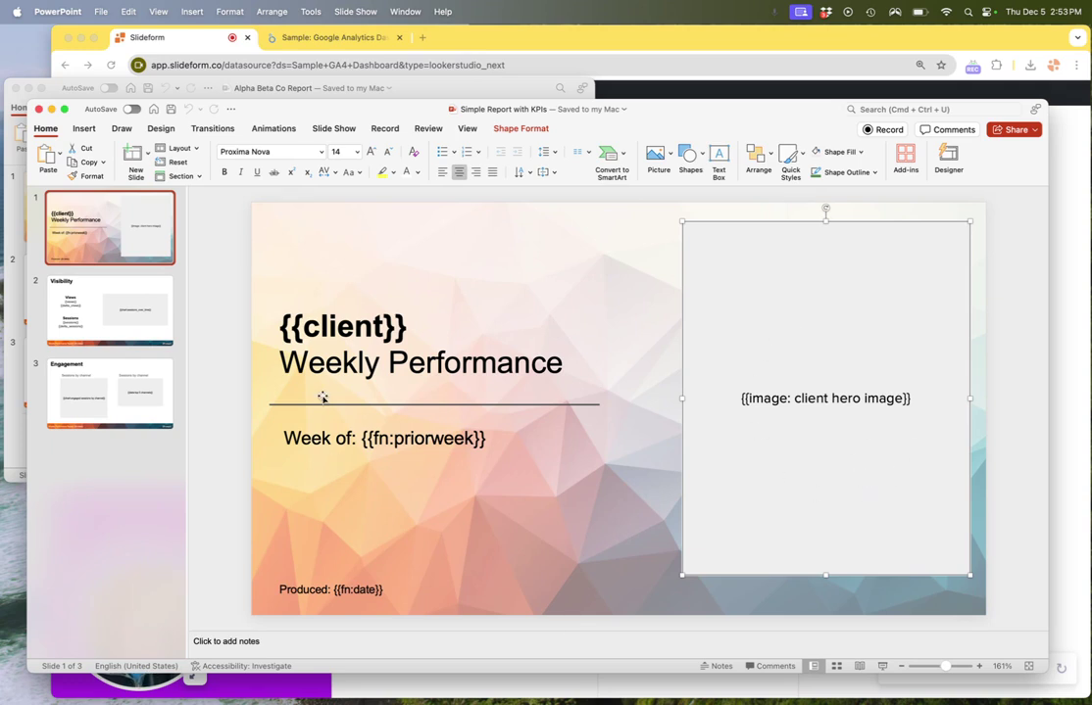
click(301, 283)
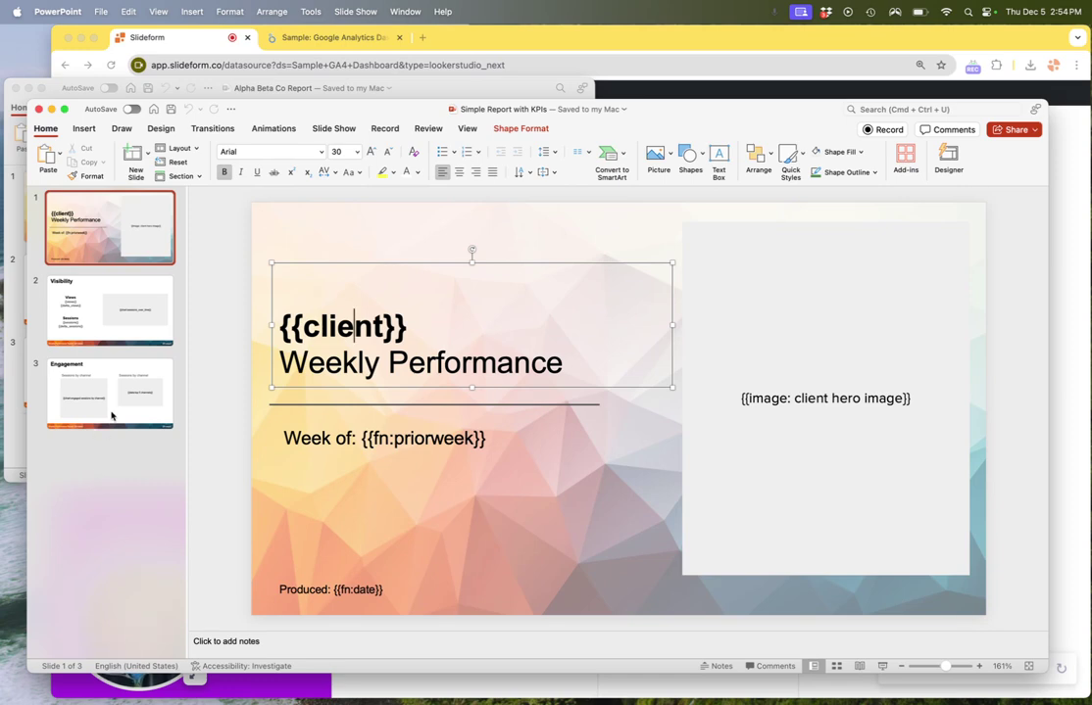
- Switch to Slideform in Chrome, open the new project form and examine its options for defining a template
click(491, 32)
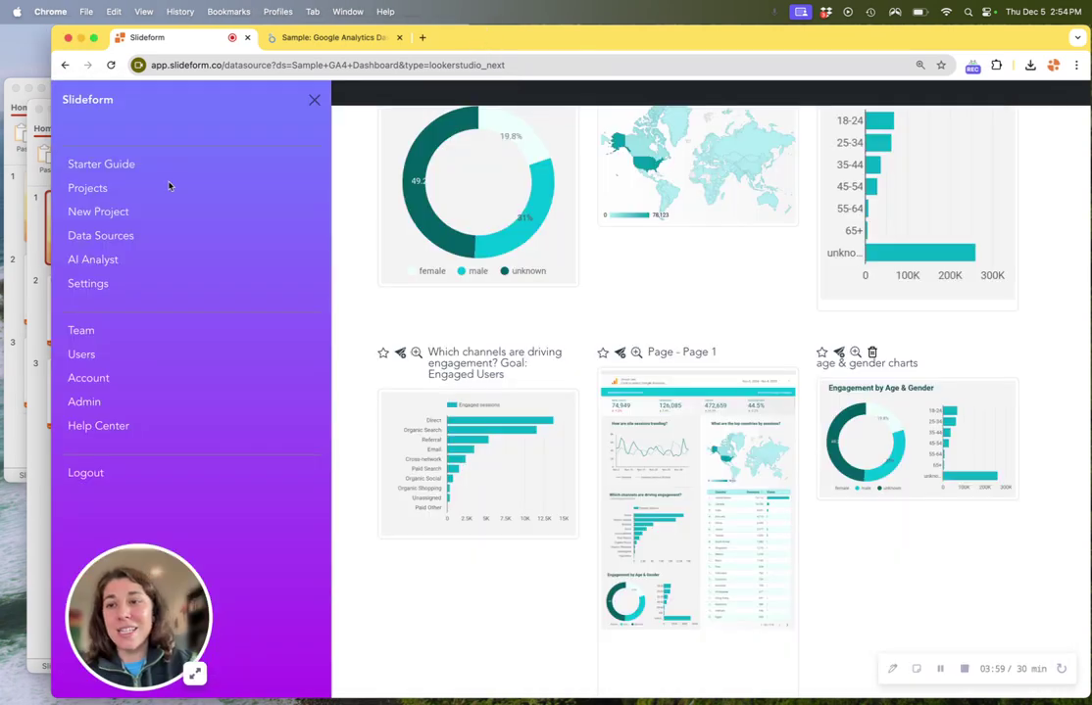
scroll(169, 187, up, 2)
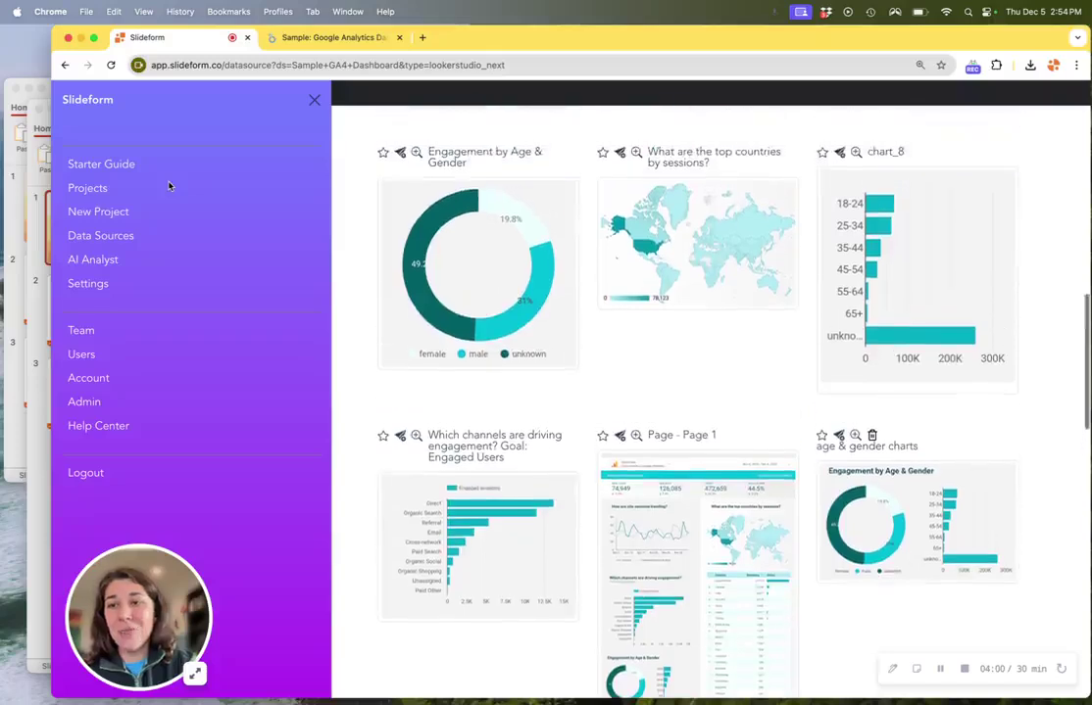
click(109, 215)
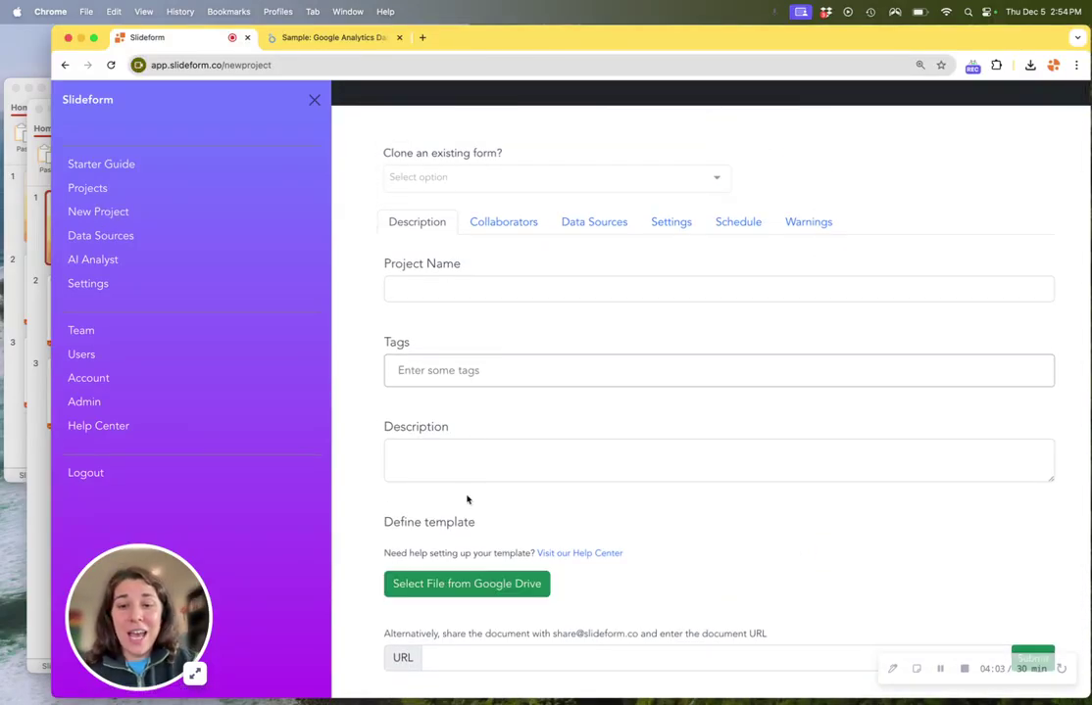
scroll(492, 521, down, 4)
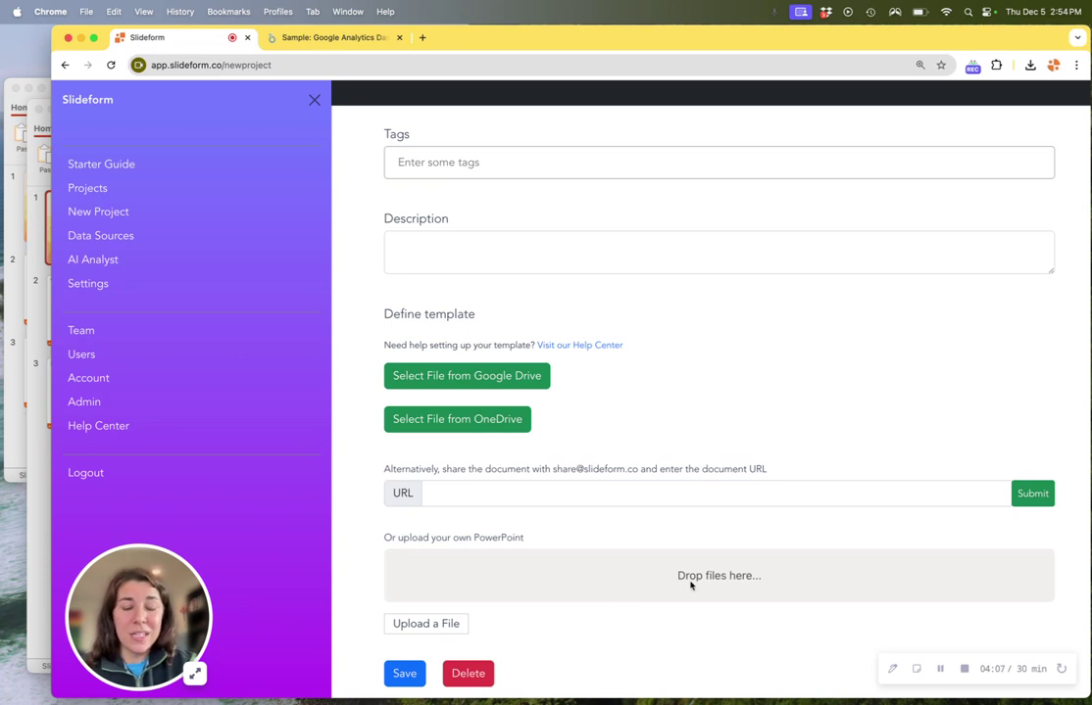
scroll(362, 361, up, 4)
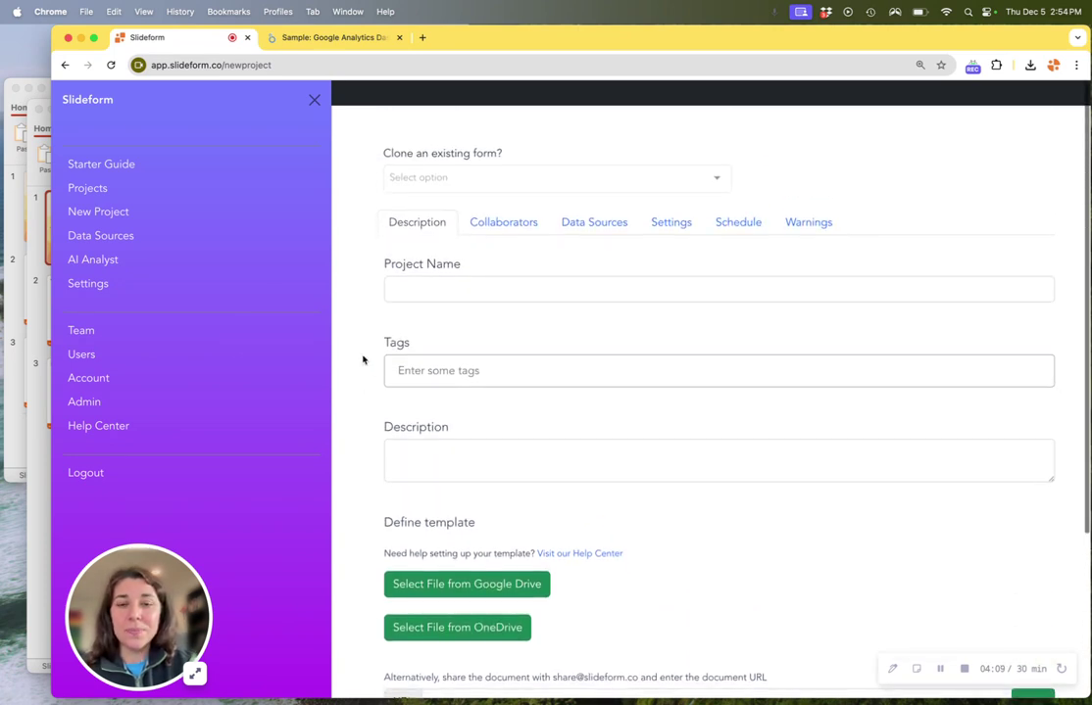
- Open the data configuration of the existing Report with KPIs project
click(83, 190)
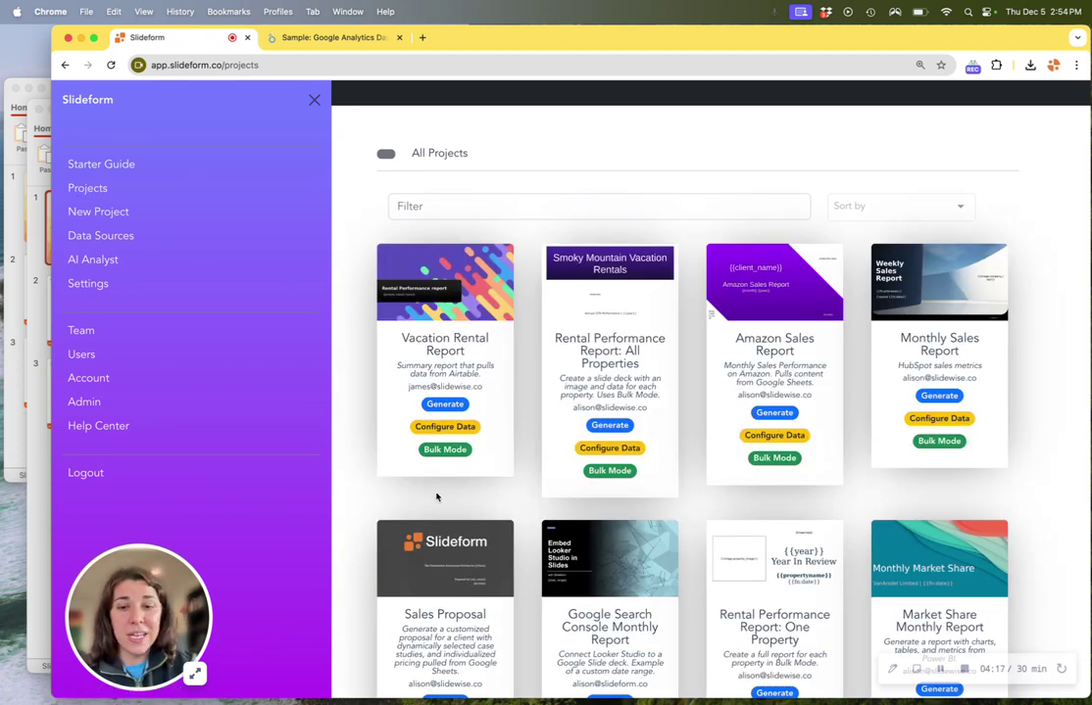
scroll(339, 555, down, 10)
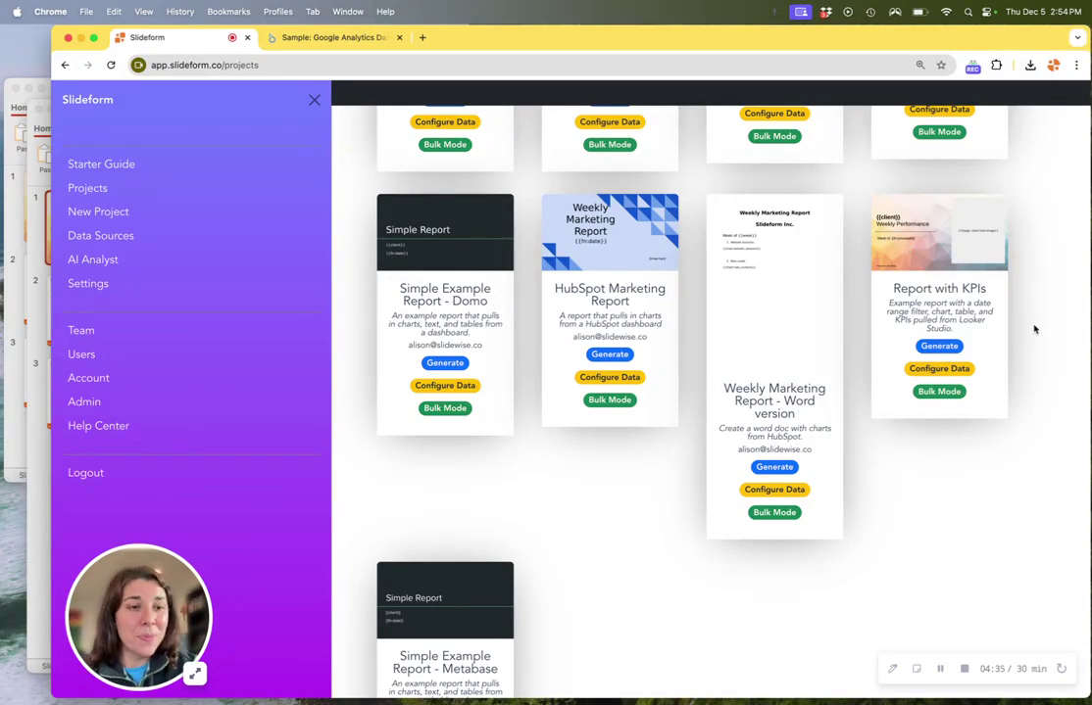
click(943, 369)
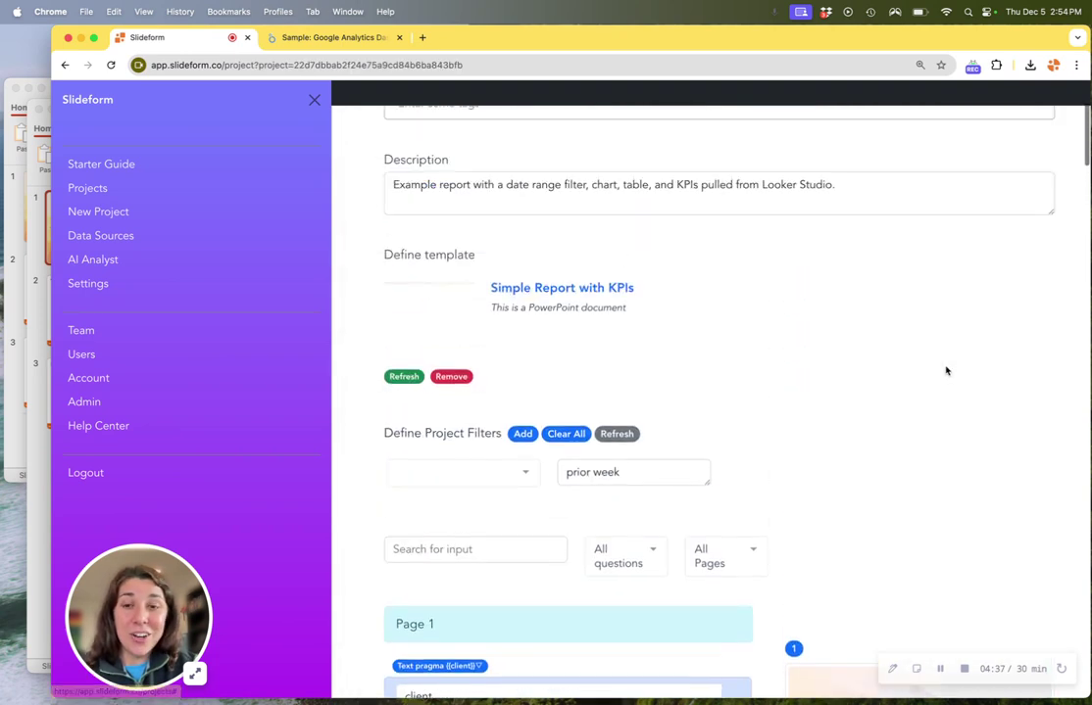
scroll(357, 369, down, 1)
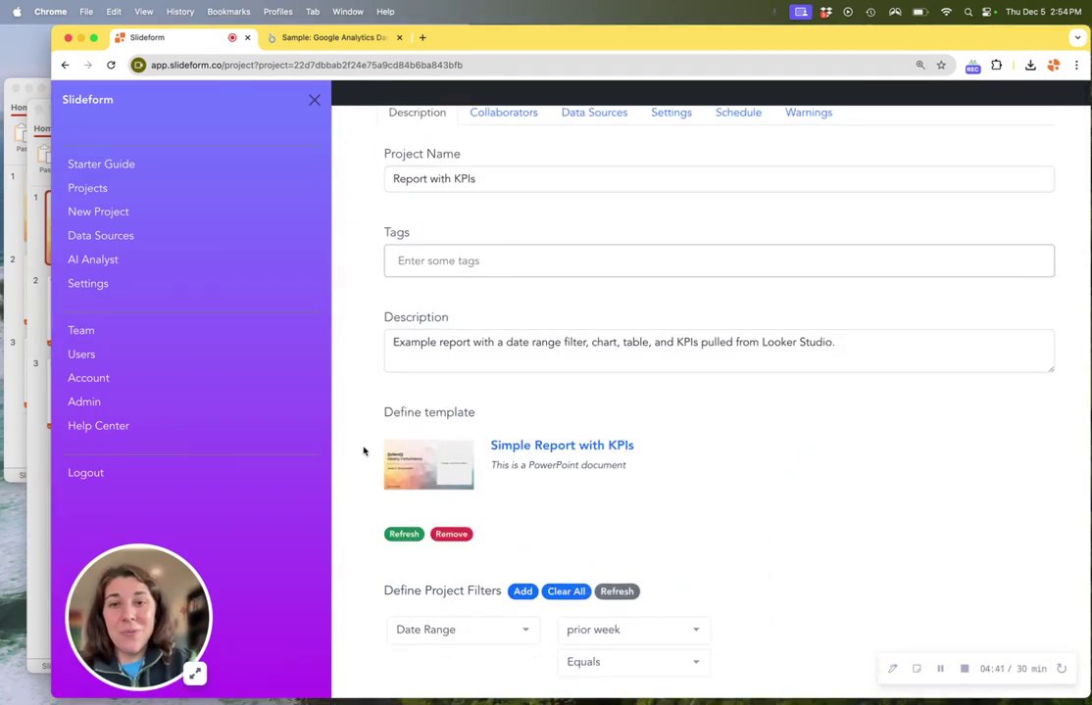
- Examine the project's date range filter and the placeholder settings from client through chart:sessions_over_time
scroll(334, 585, down, 8)
scroll(334, 585, down, 2)
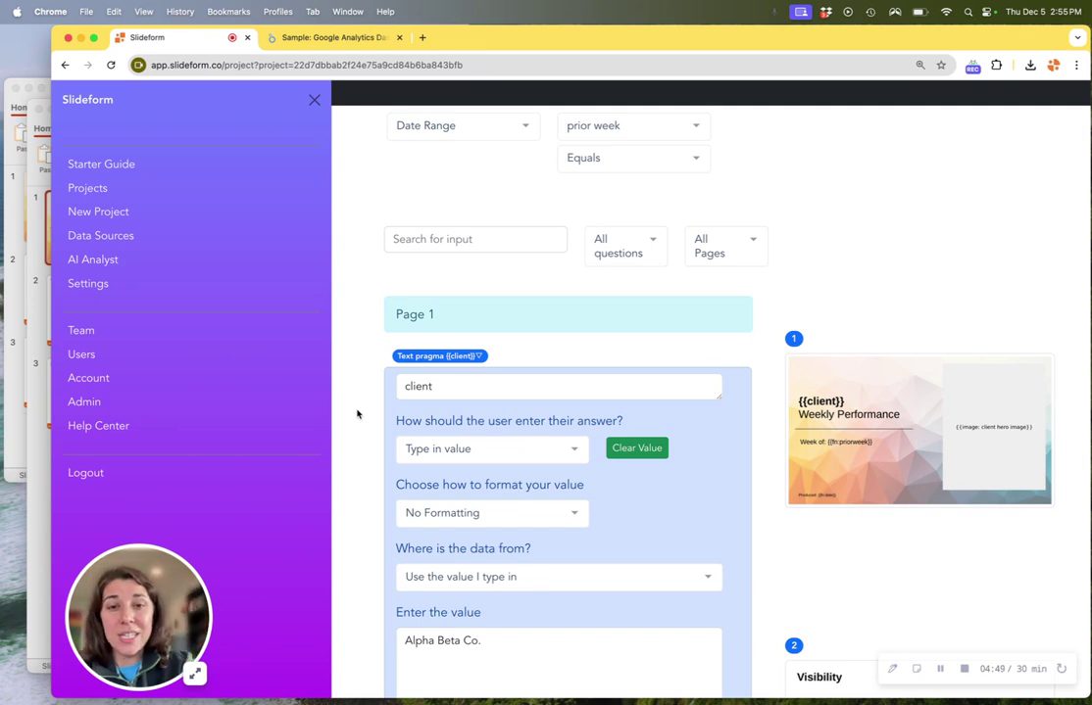
scroll(357, 415, down, 5)
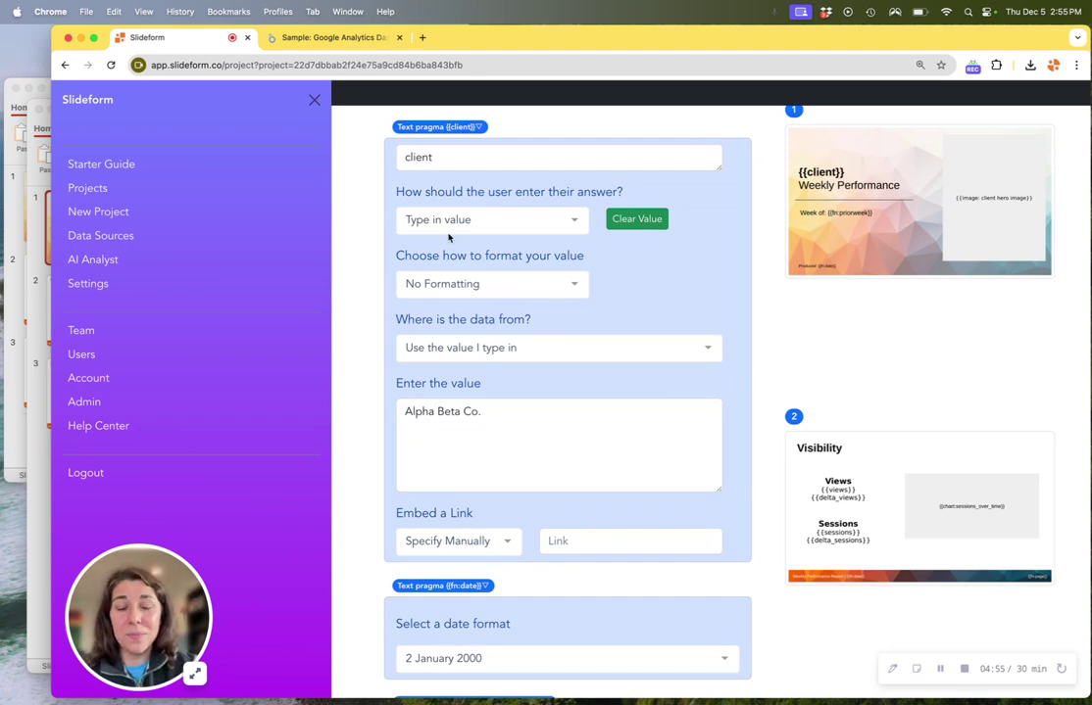
scroll(370, 523, down, 1)
scroll(370, 523, down, 20)
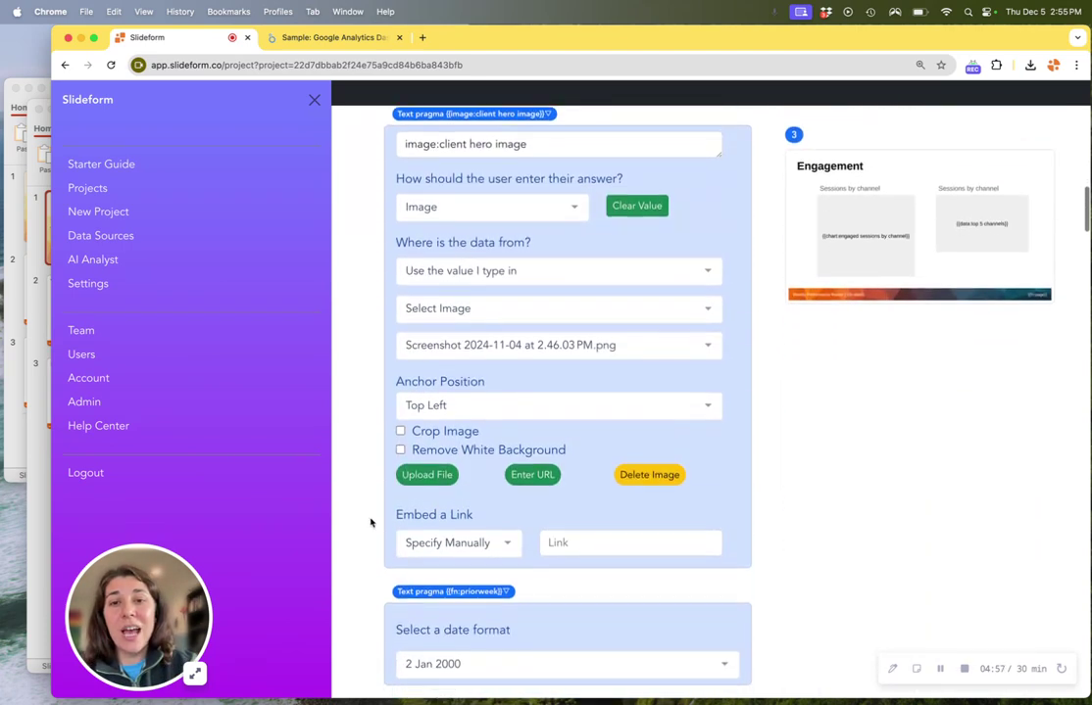
scroll(370, 523, down, 15)
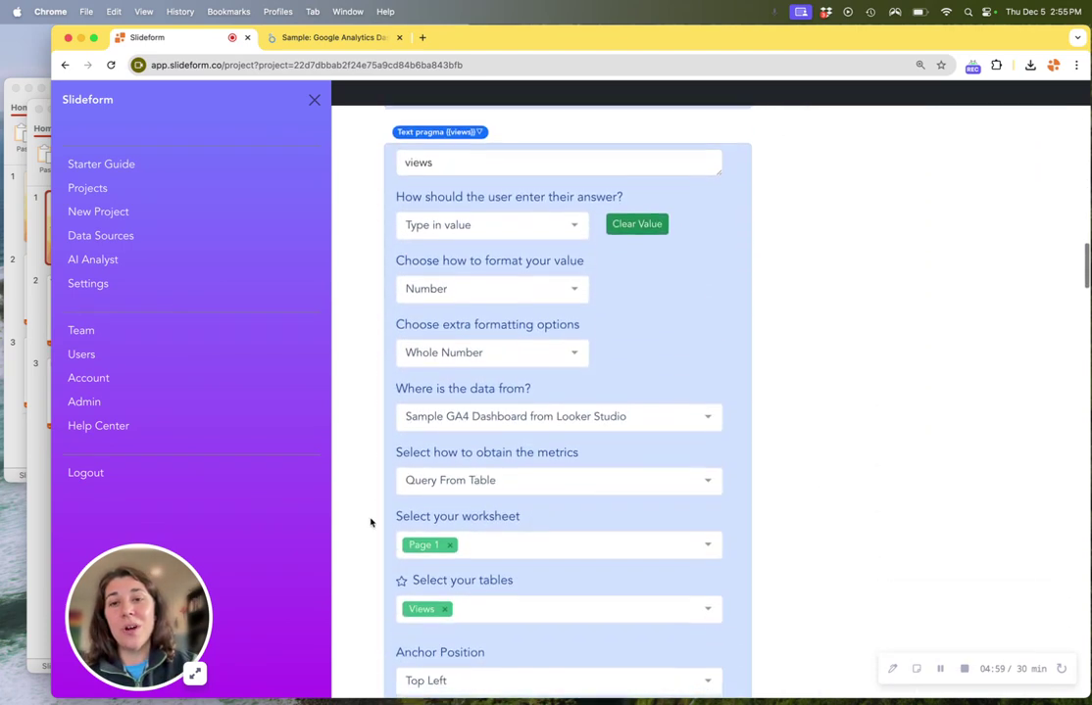
scroll(371, 523, down, 20)
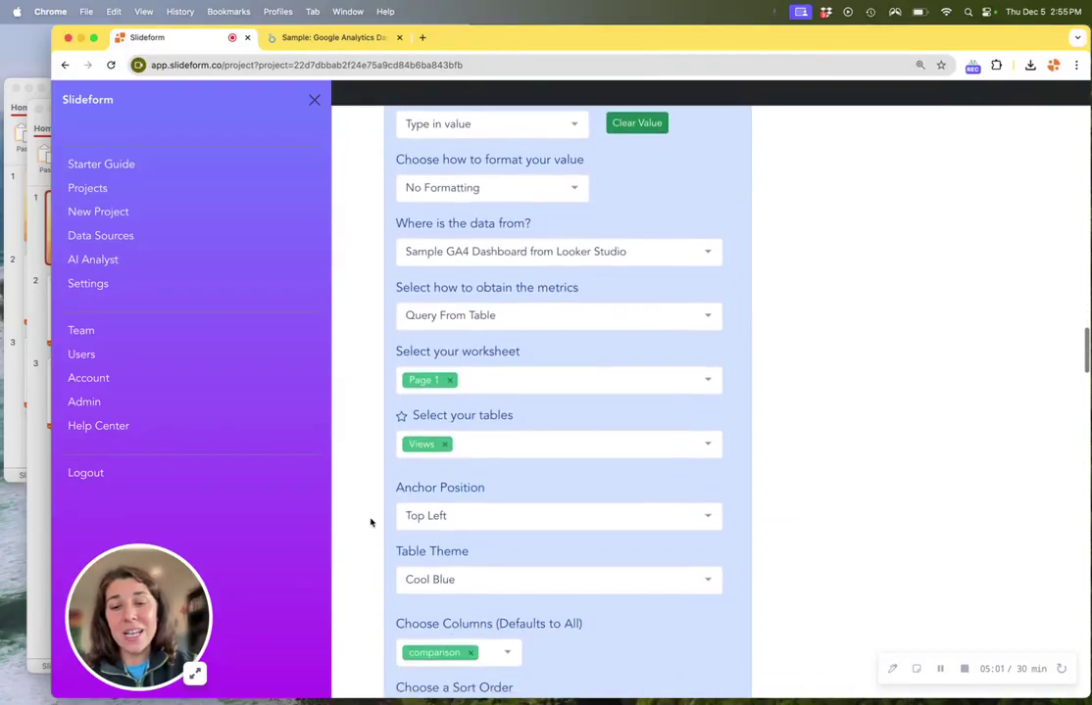
scroll(370, 524, down, 15)
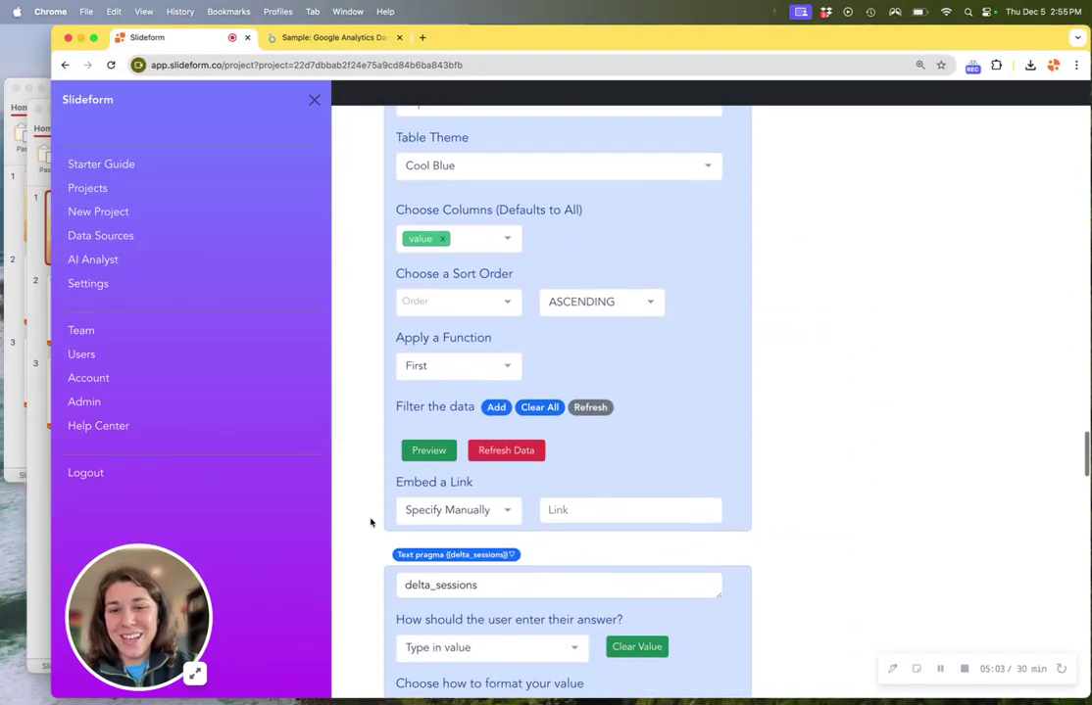
scroll(370, 523, down, 15)
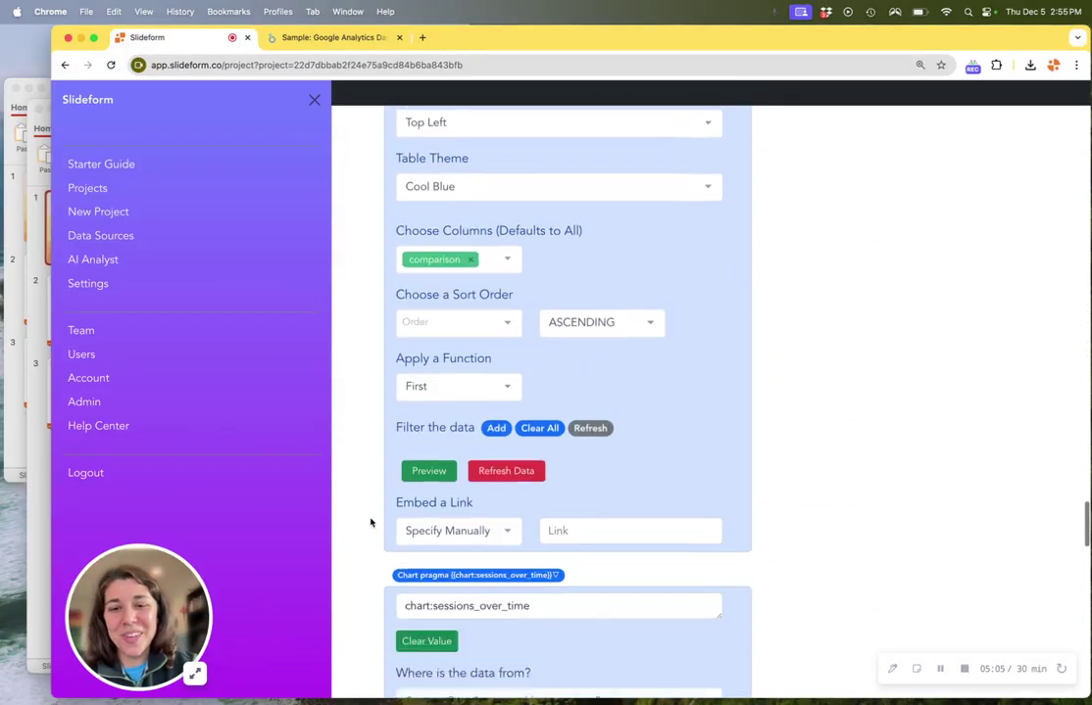
scroll(370, 523, down, 5)
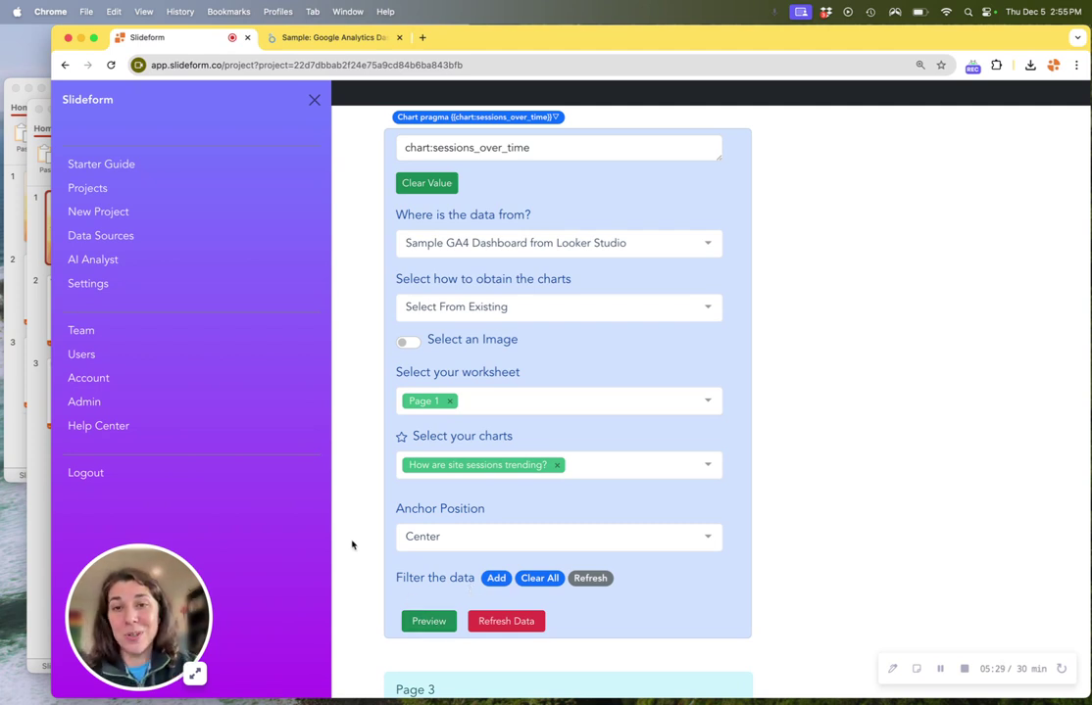
- Examine the sessions placeholder's data source, metric method, worksheet and table settings
scroll(355, 511, up, 10)
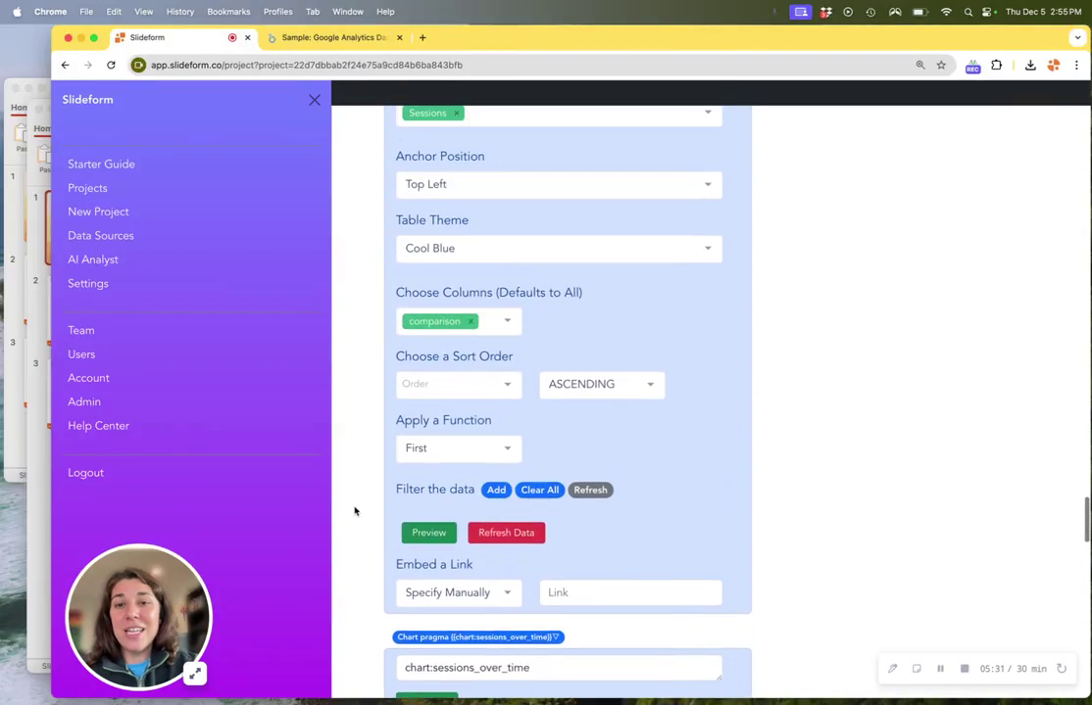
scroll(354, 510, up, 10)
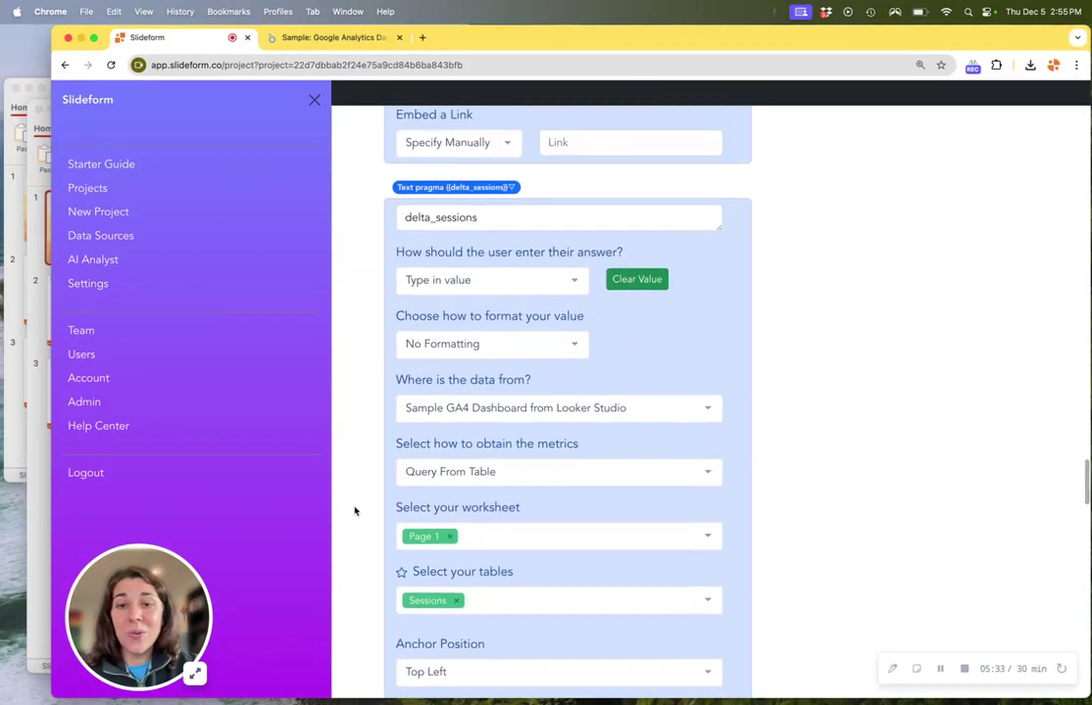
scroll(355, 510, down, 8)
scroll(355, 511, up, 5)
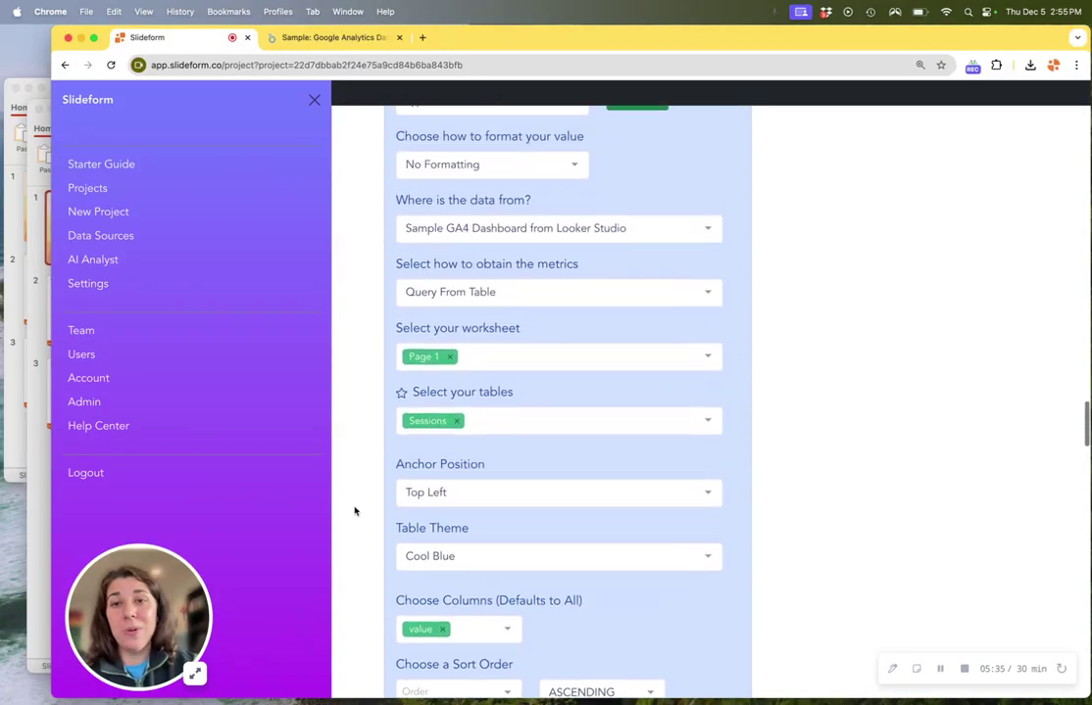
scroll(355, 512, up, 3)
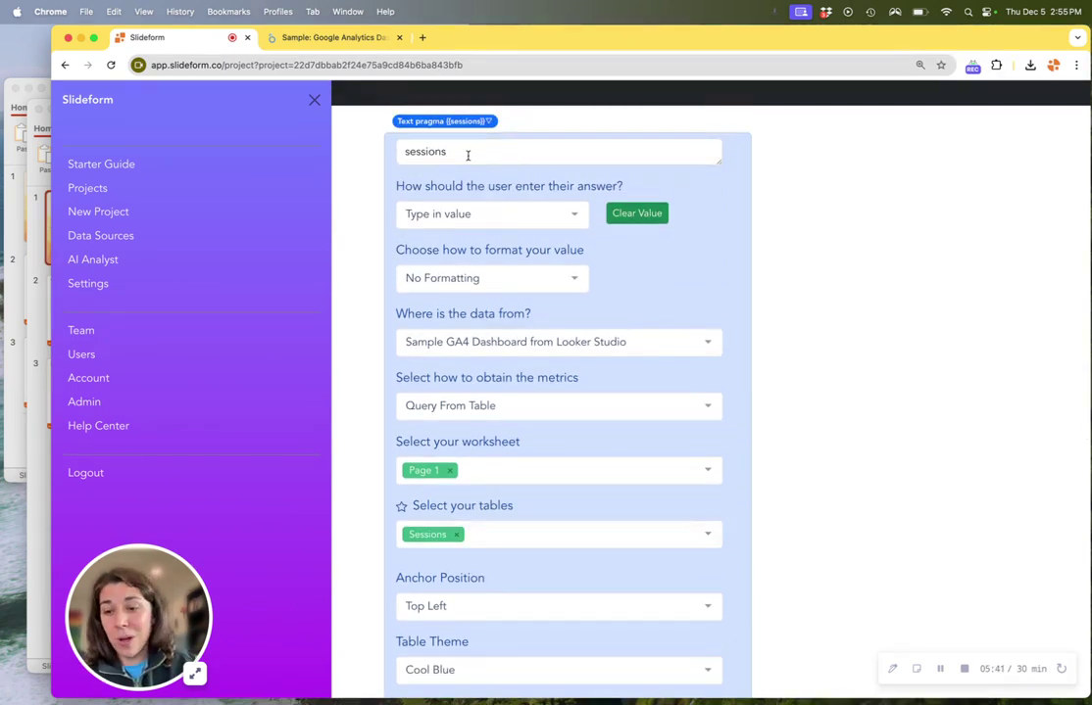
scroll(367, 378, down, 5)
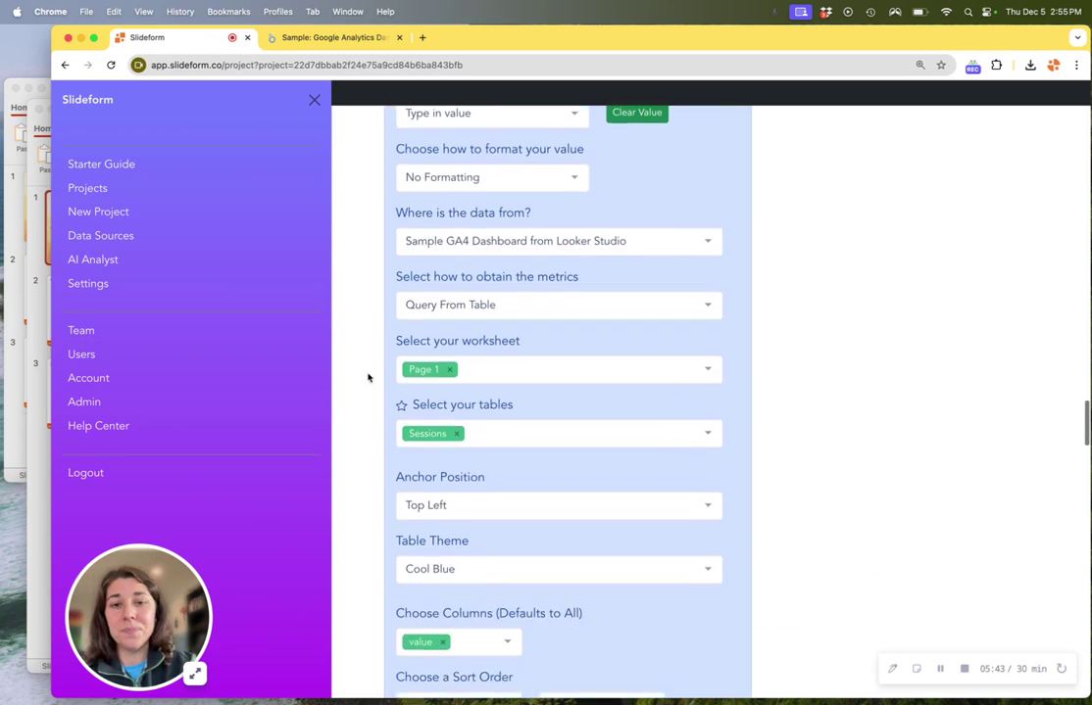
scroll(379, 165, up, 1)
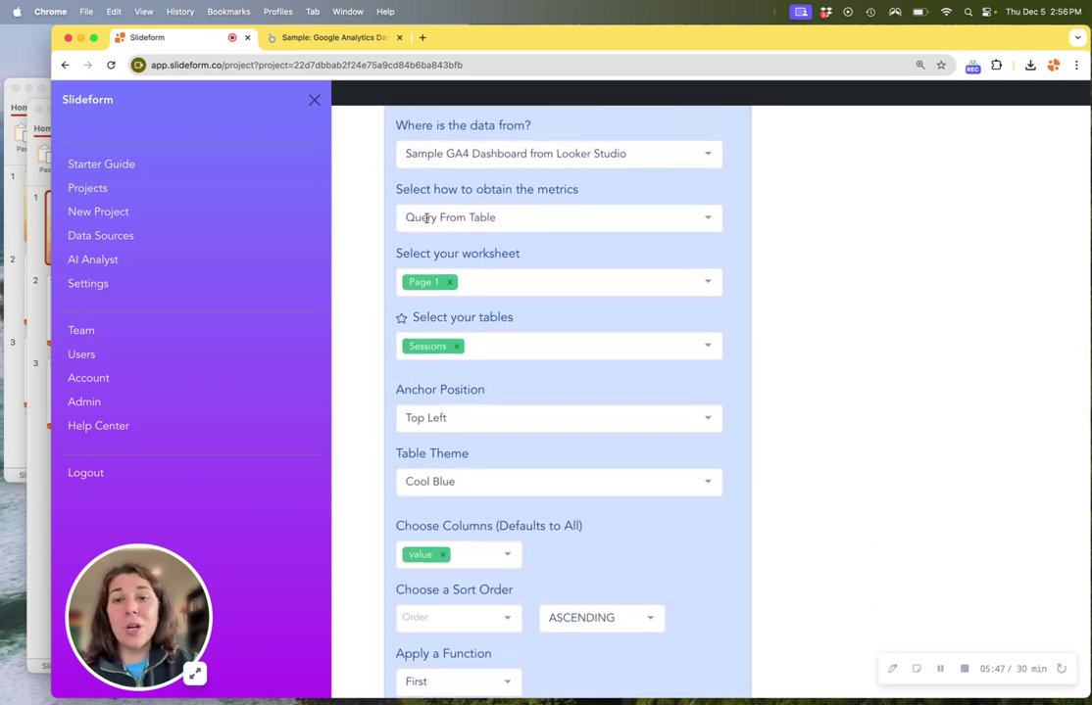
scroll(357, 280, down, 1)
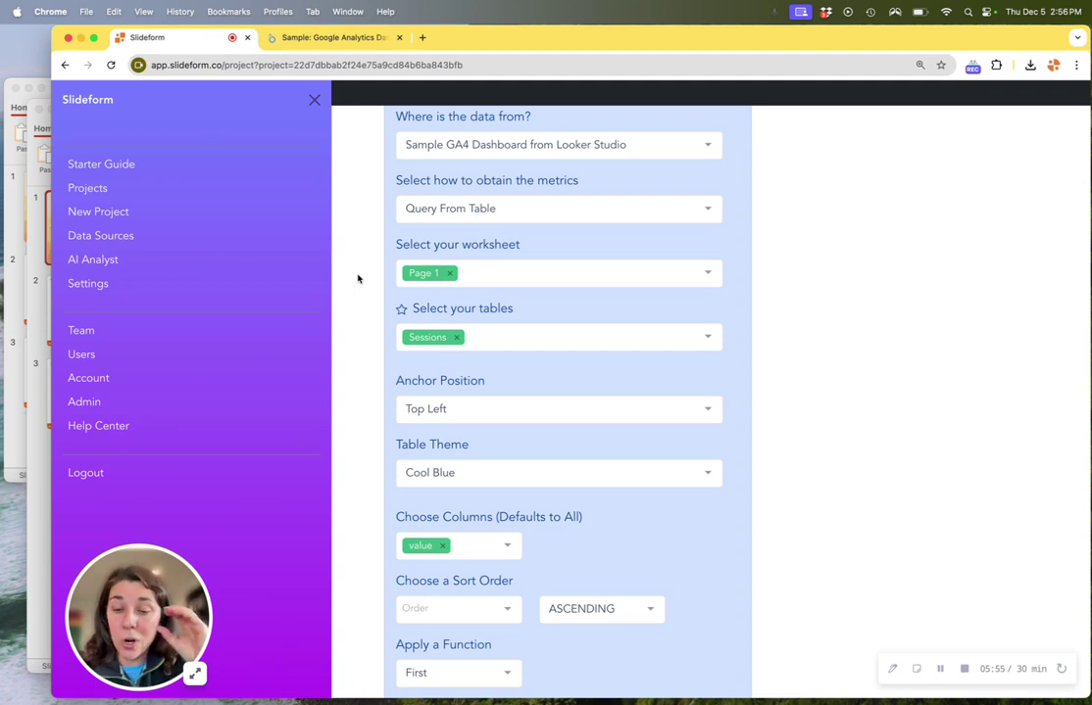
- Switch to the Looker Studio dashboard and highlight the Sessions KPI value
click(345, 40)
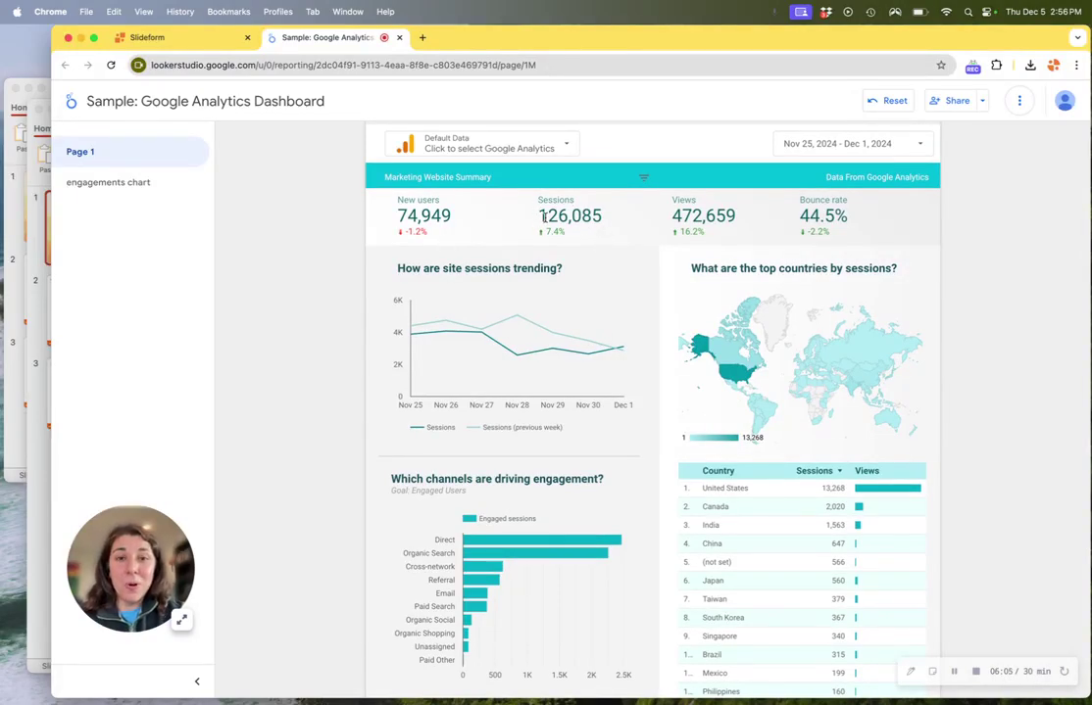
drag(541, 216, 602, 216)
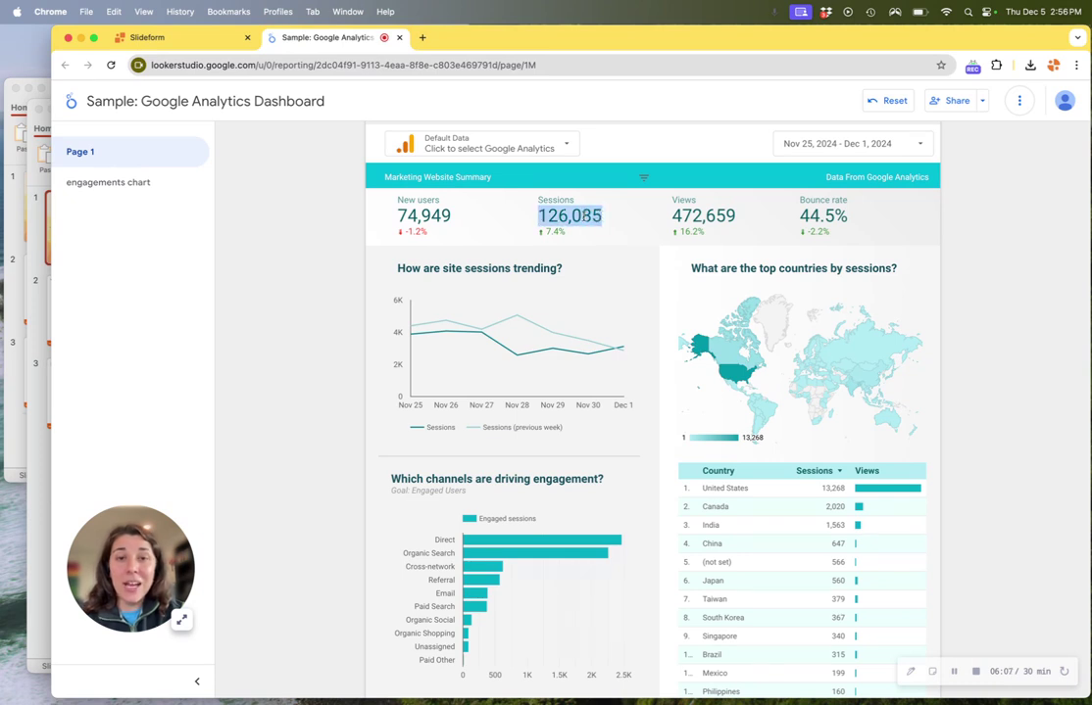
click(600, 217)
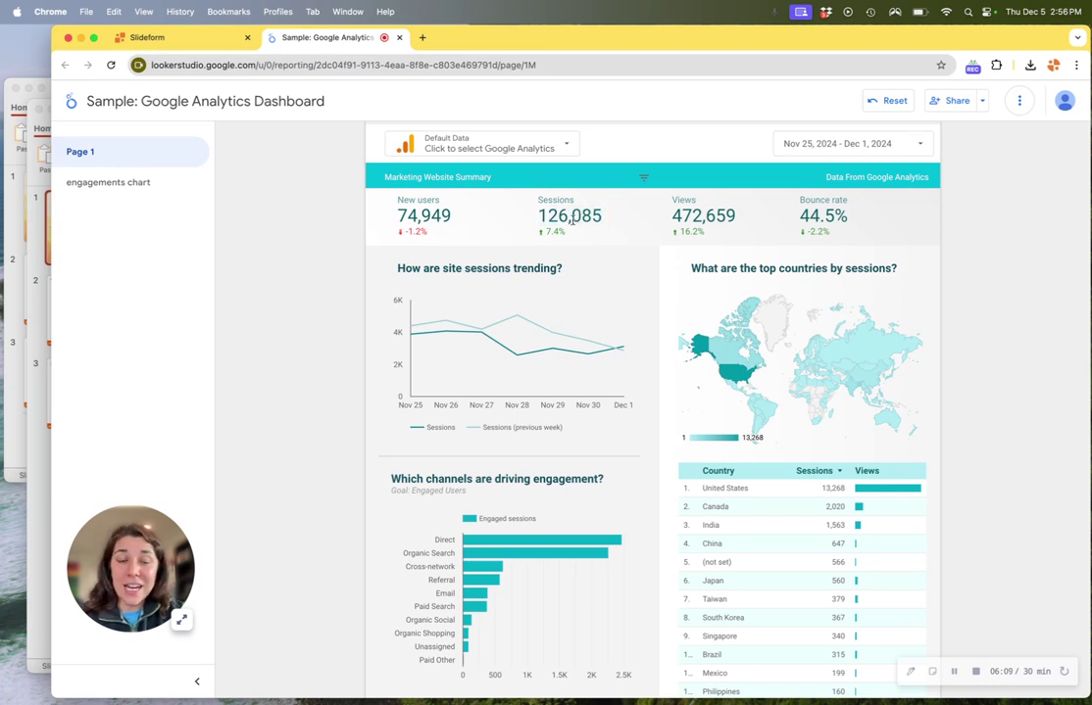
- Return to Slideform and examine the sessions placeholder's column choice and applied function
click(190, 34)
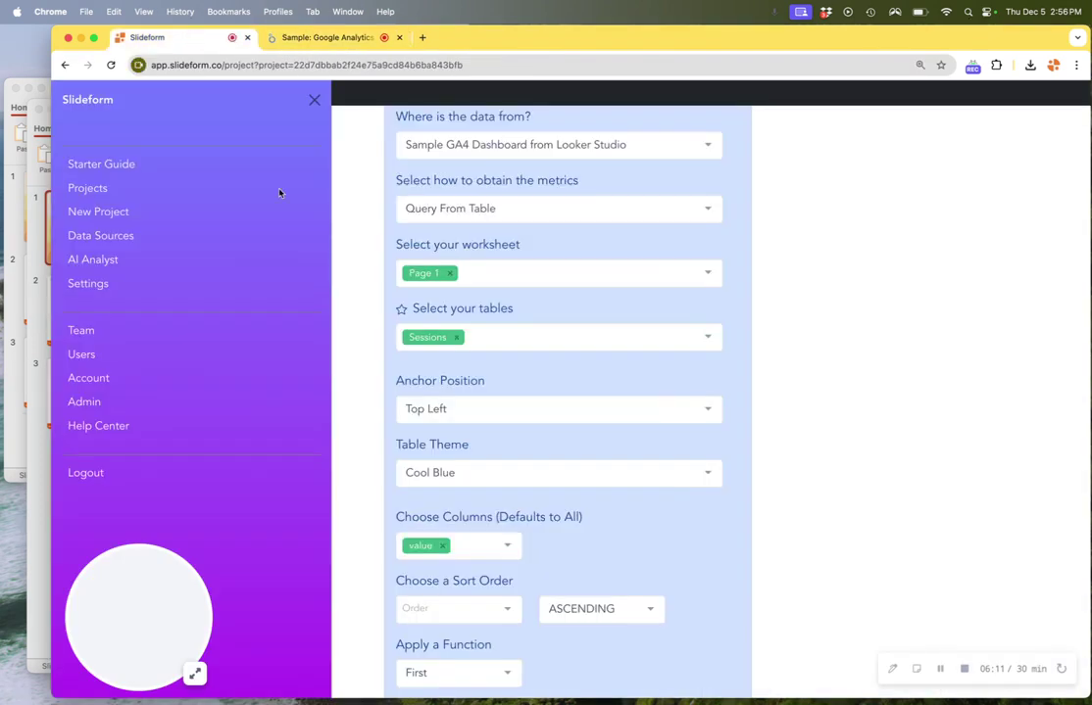
scroll(374, 321, down, 3)
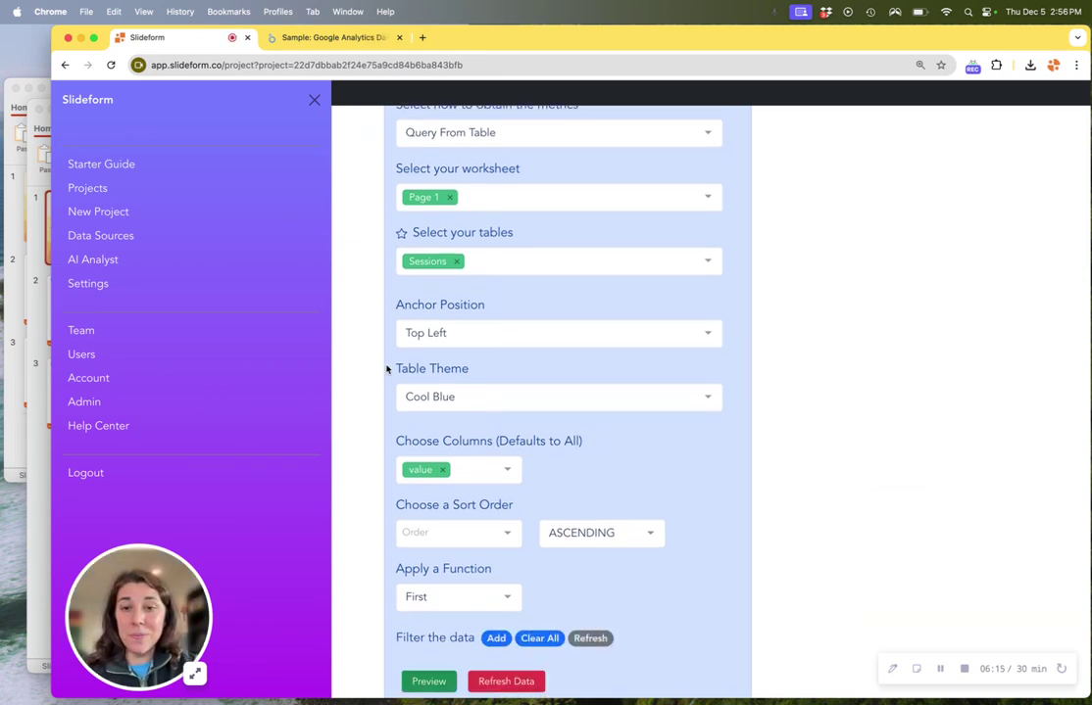
scroll(365, 440, down, 10)
scroll(366, 440, down, 2)
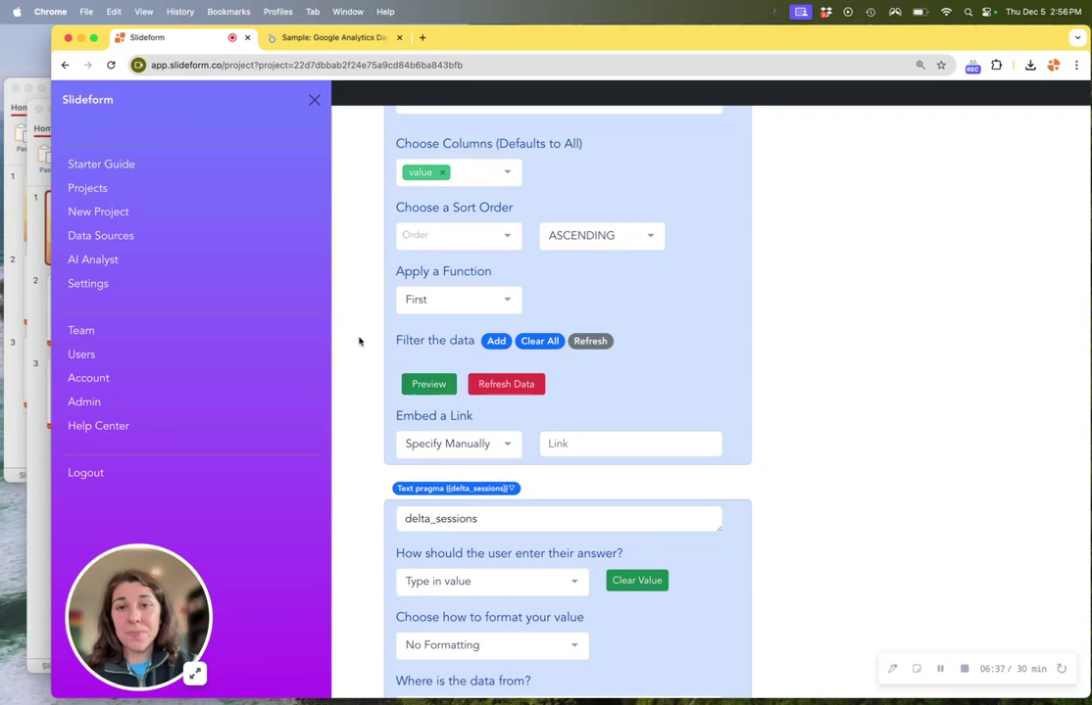
- Go back to the client placeholder on Page 1 and select its entered value, Alpha Beta Co
scroll(358, 341, down, 5)
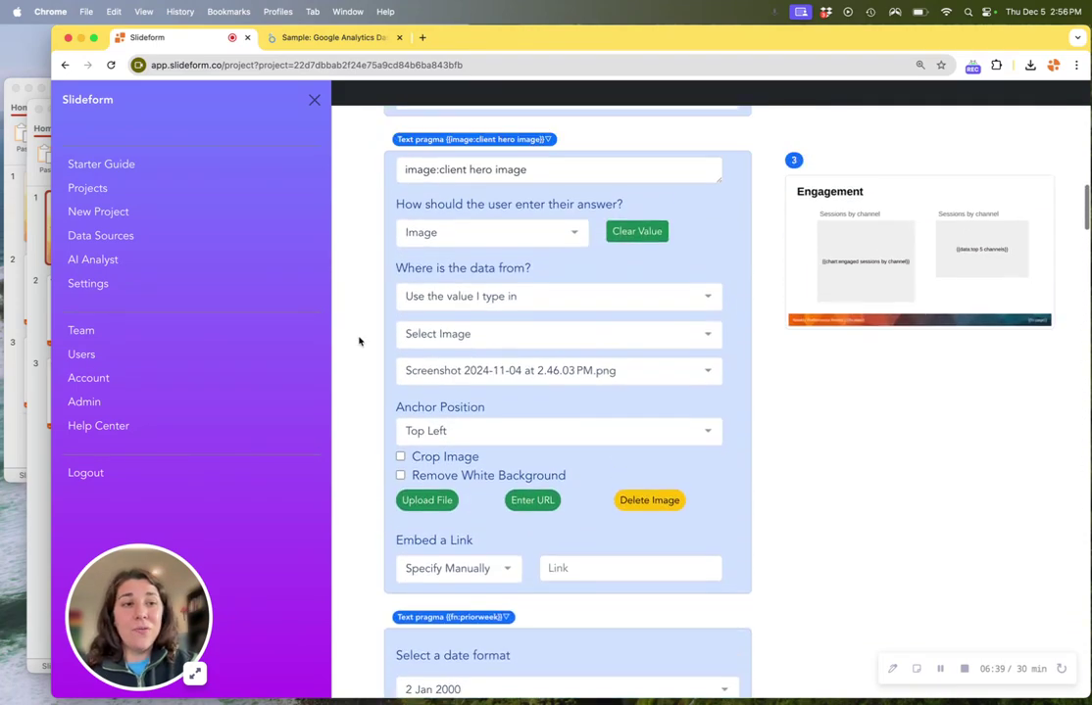
scroll(359, 341, up, 15)
scroll(359, 341, down, 6)
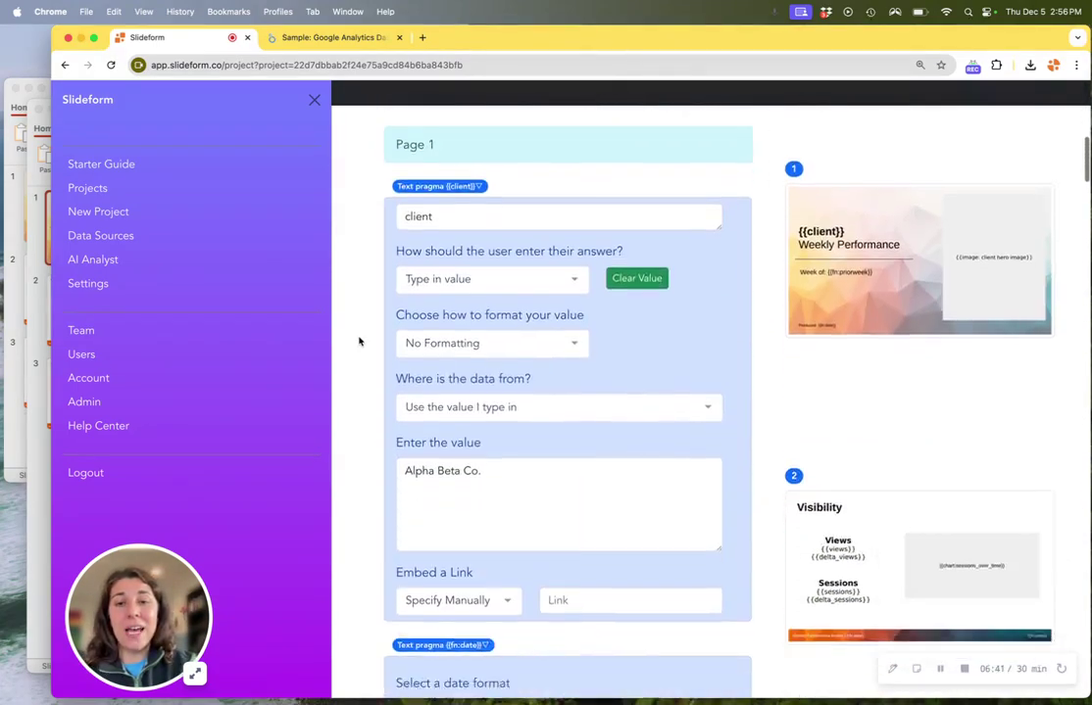
scroll(359, 341, down, 2)
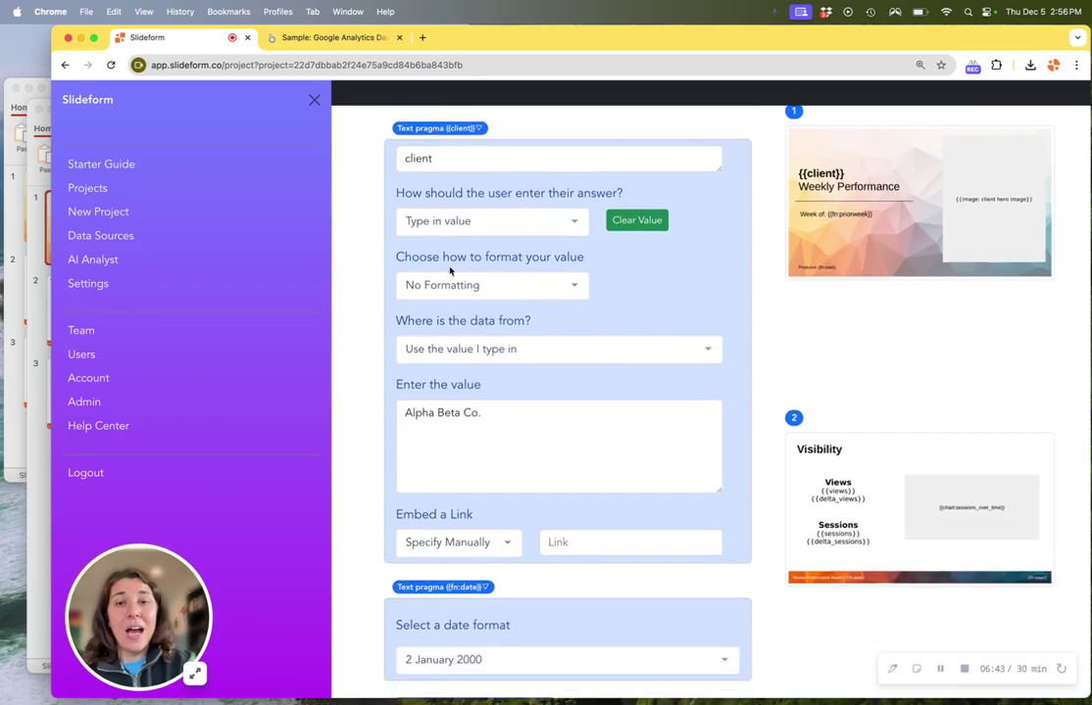
scroll(363, 307, down, 1)
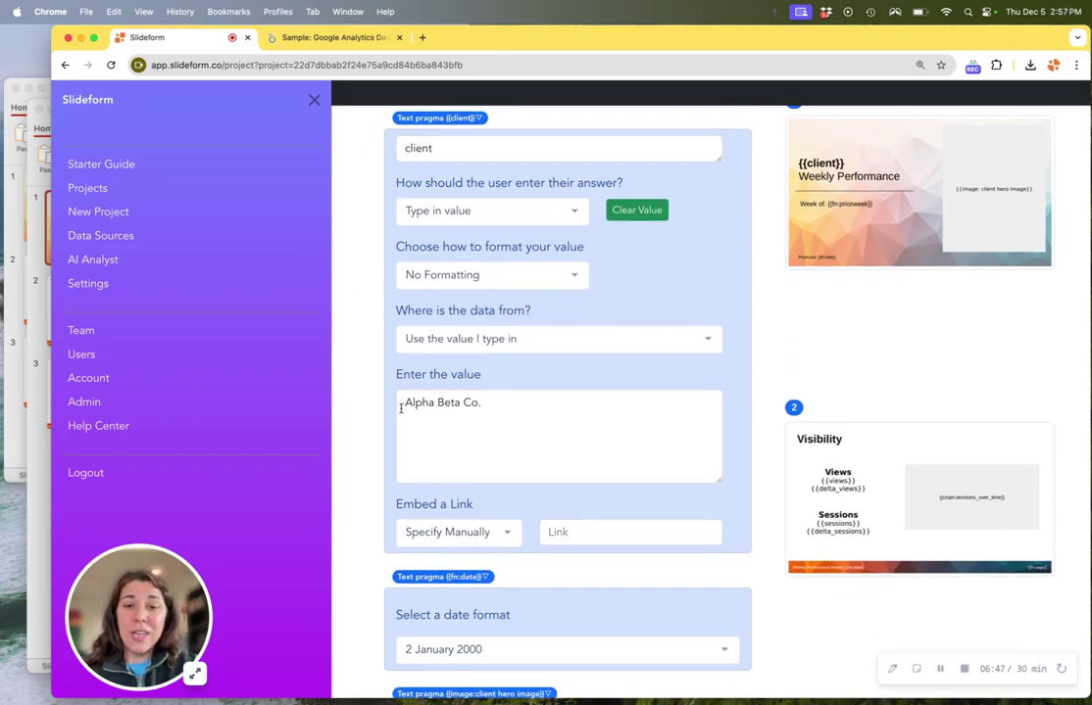
drag(402, 403, 491, 404)
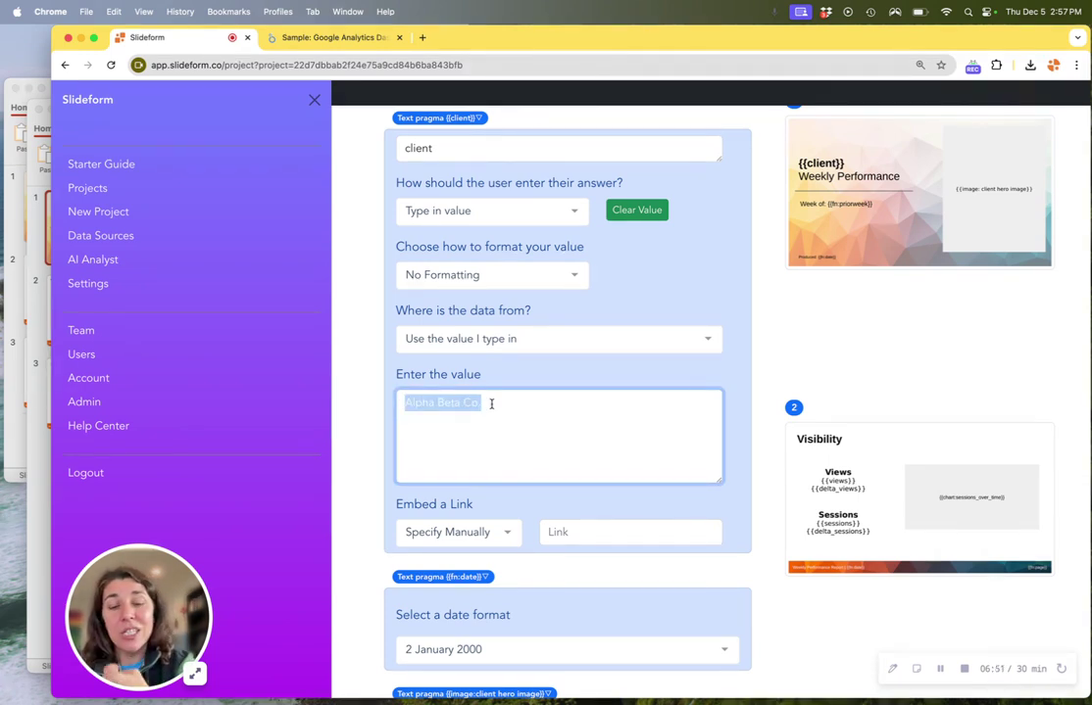
- Deselect the client placeholder's value, Alpha Beta Co., and save the Report with KPIs project's data configuration
click(496, 412)
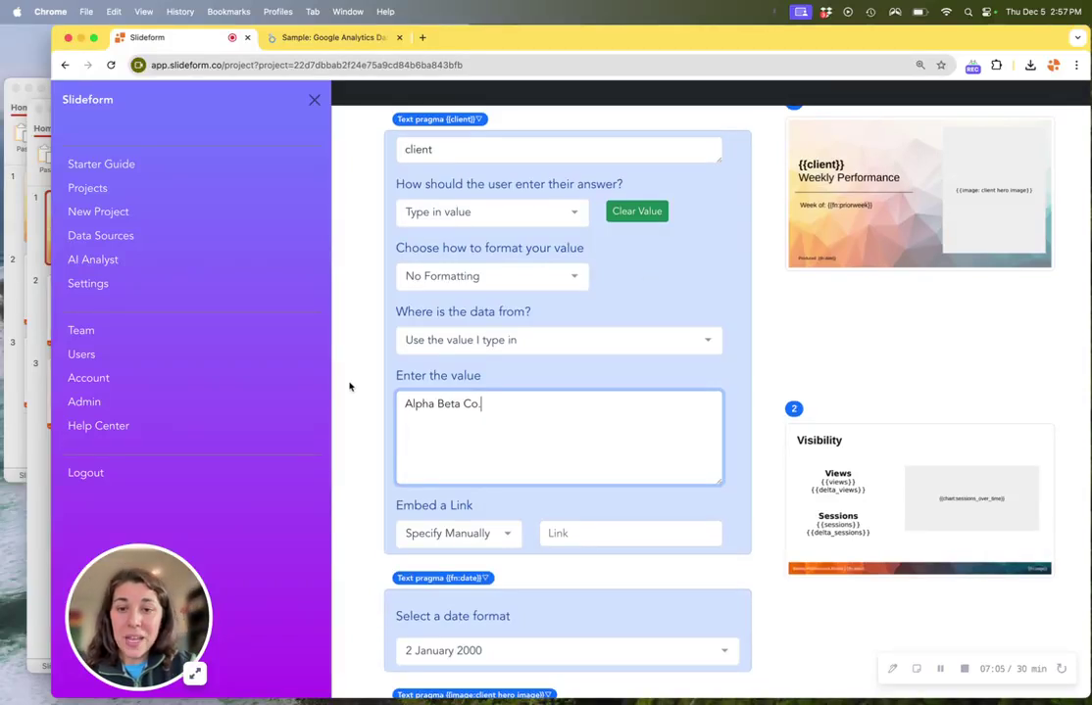
scroll(349, 386, up, 1)
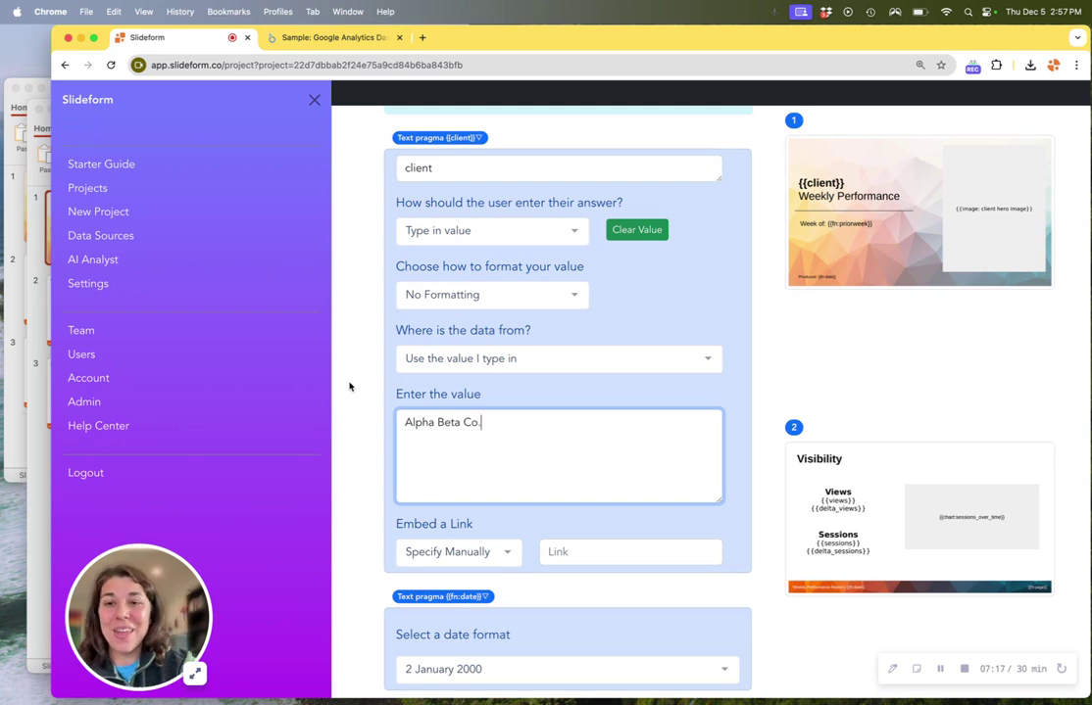
scroll(349, 386, down, 20)
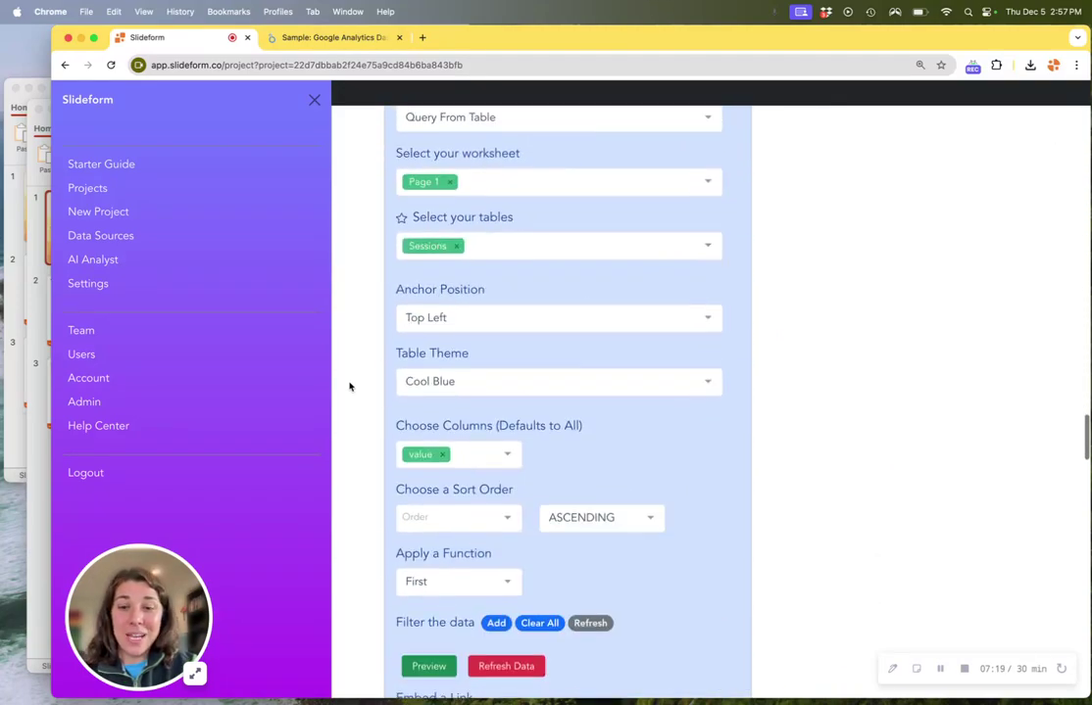
scroll(349, 386, down, 20)
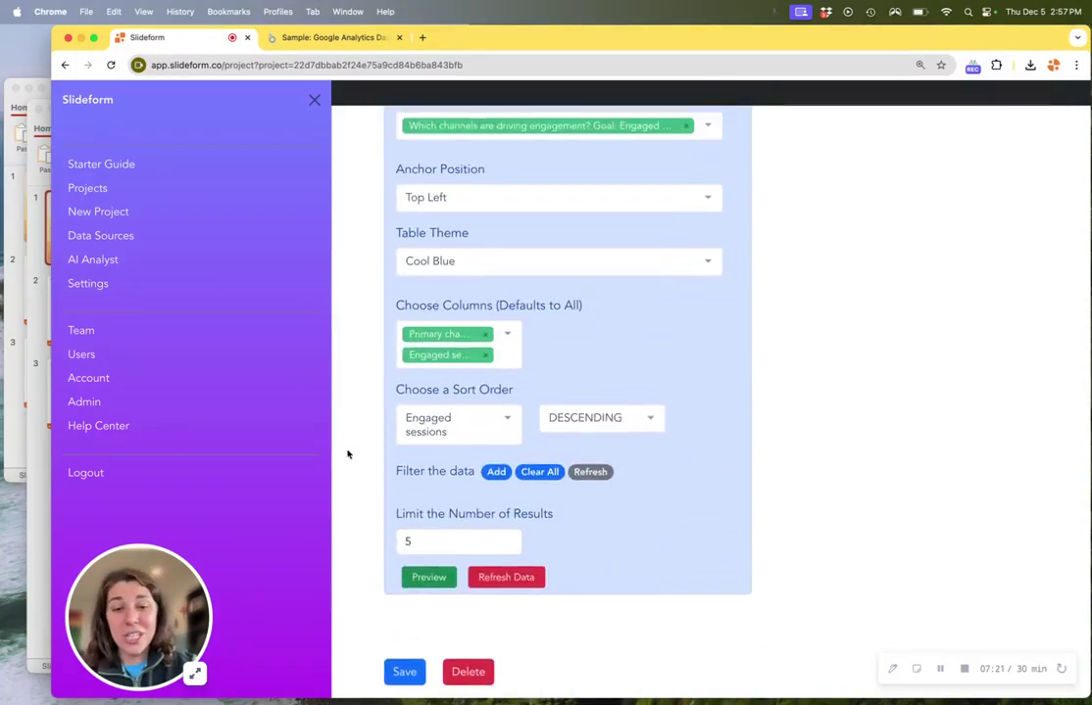
click(403, 672)
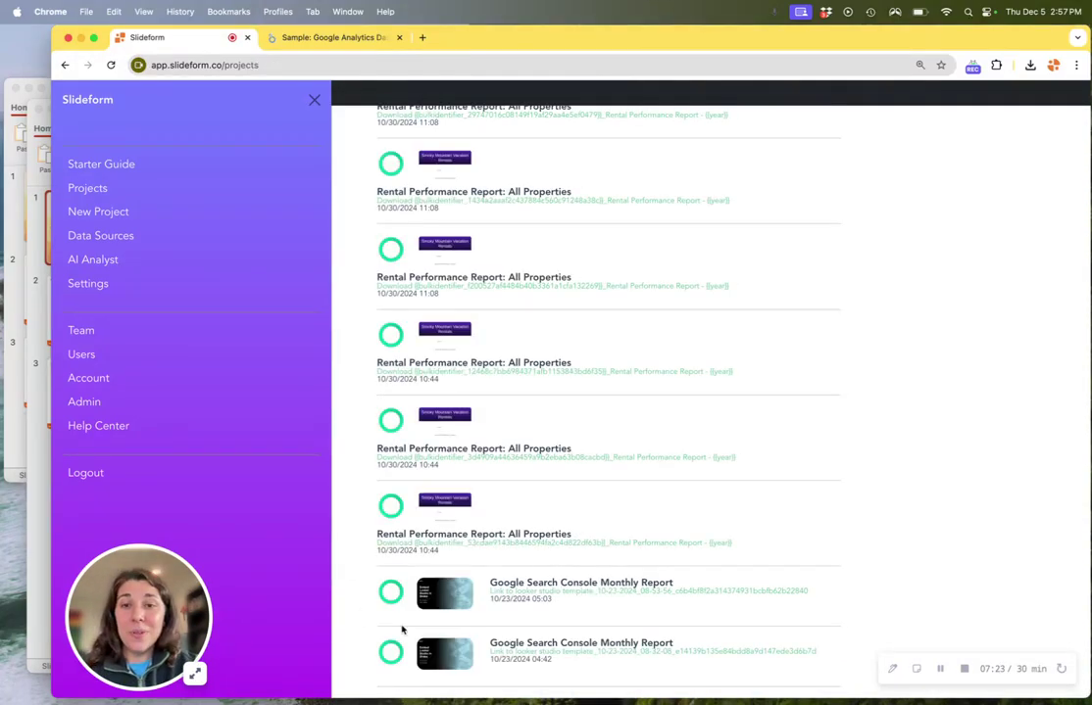
- Locate the Report with KPIs project and its Alpha Beta Co Report entry in the list of all downloads
scroll(594, 345, up, 15)
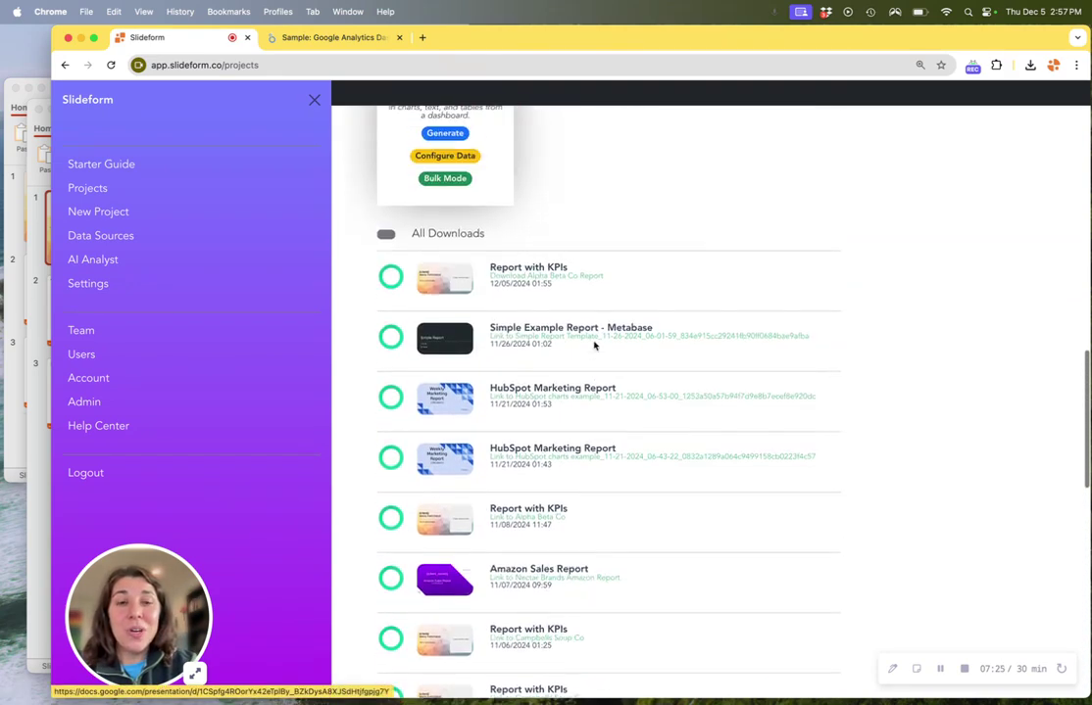
scroll(593, 345, up, 10)
scroll(767, 390, up, 5)
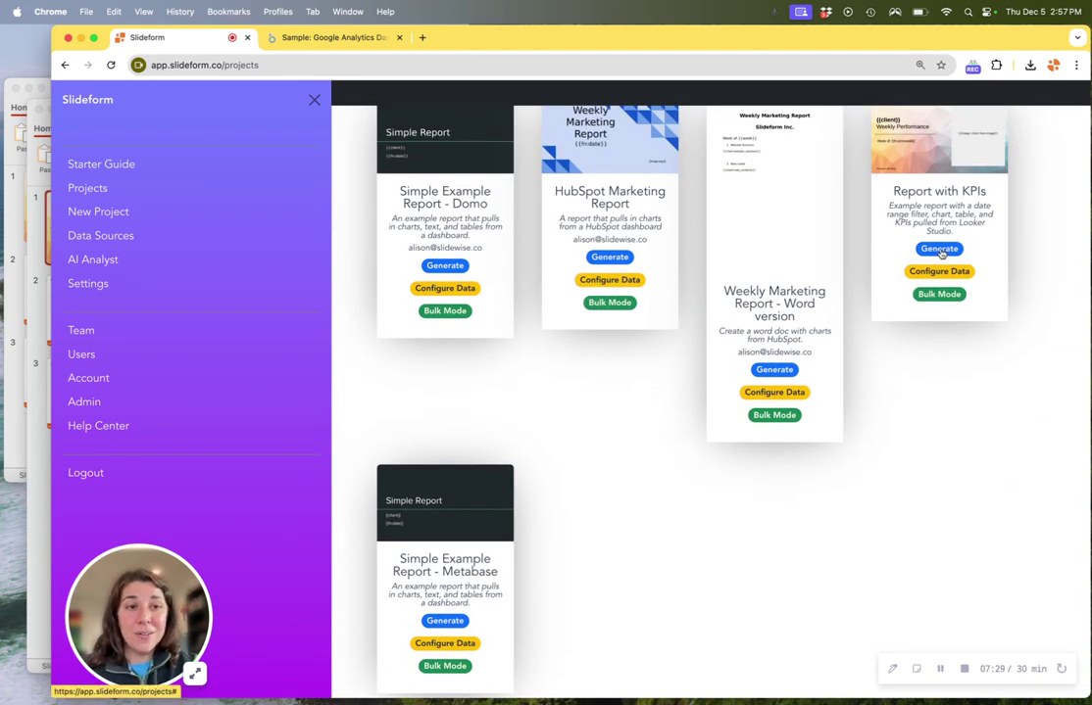
scroll(940, 253, up, 1)
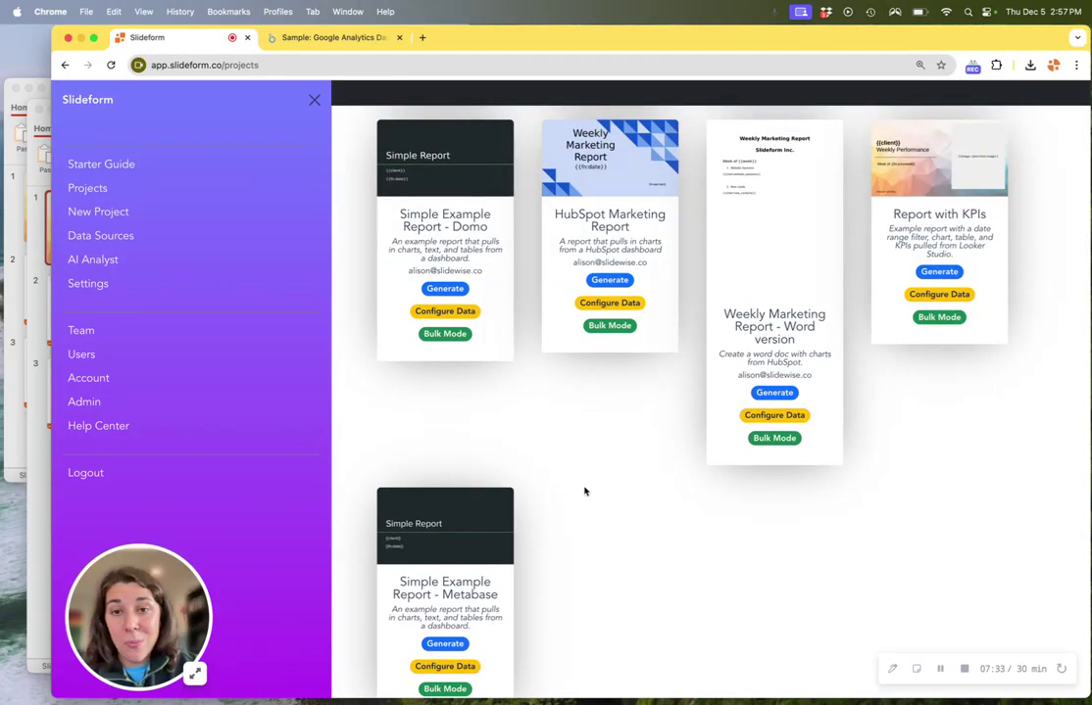
scroll(630, 545, down, 4)
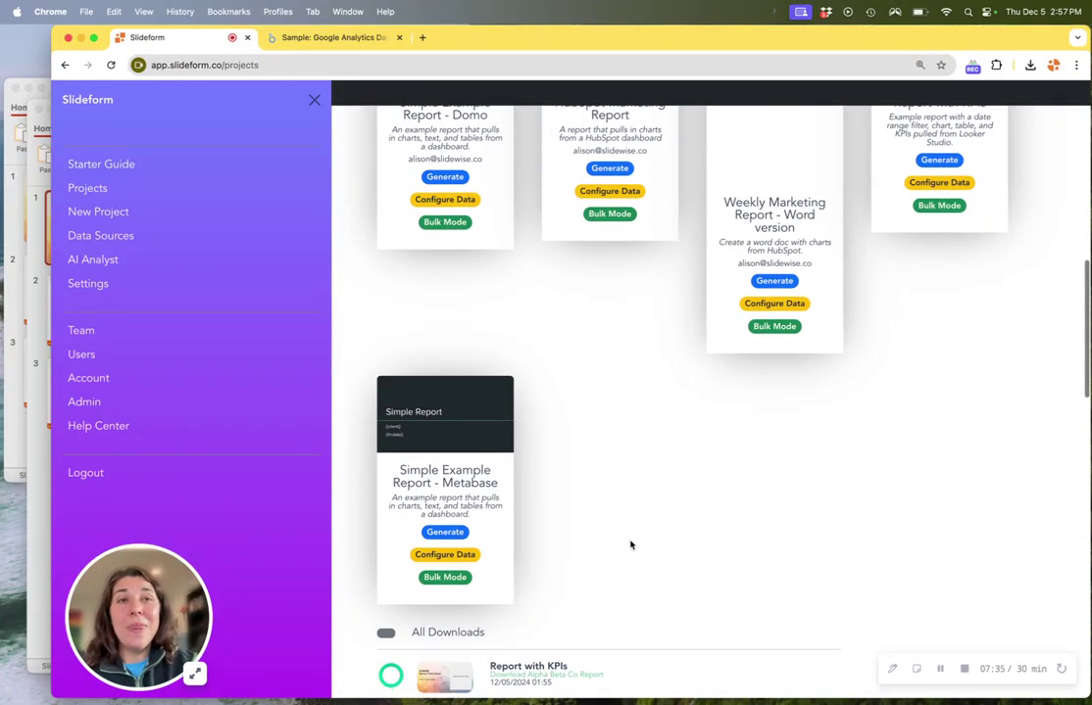
scroll(630, 545, down, 4)
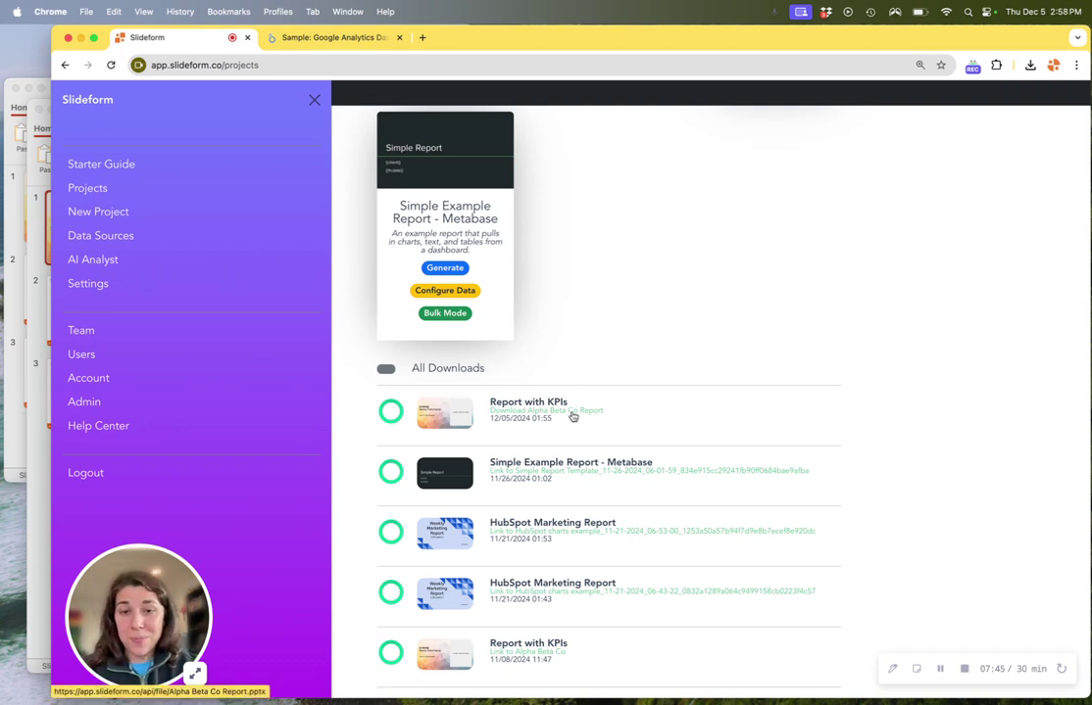
- Switch to the Alpha Beta Co Report in an enlarged PowerPoint window and inspect the week range on the title slide
click(10, 444)
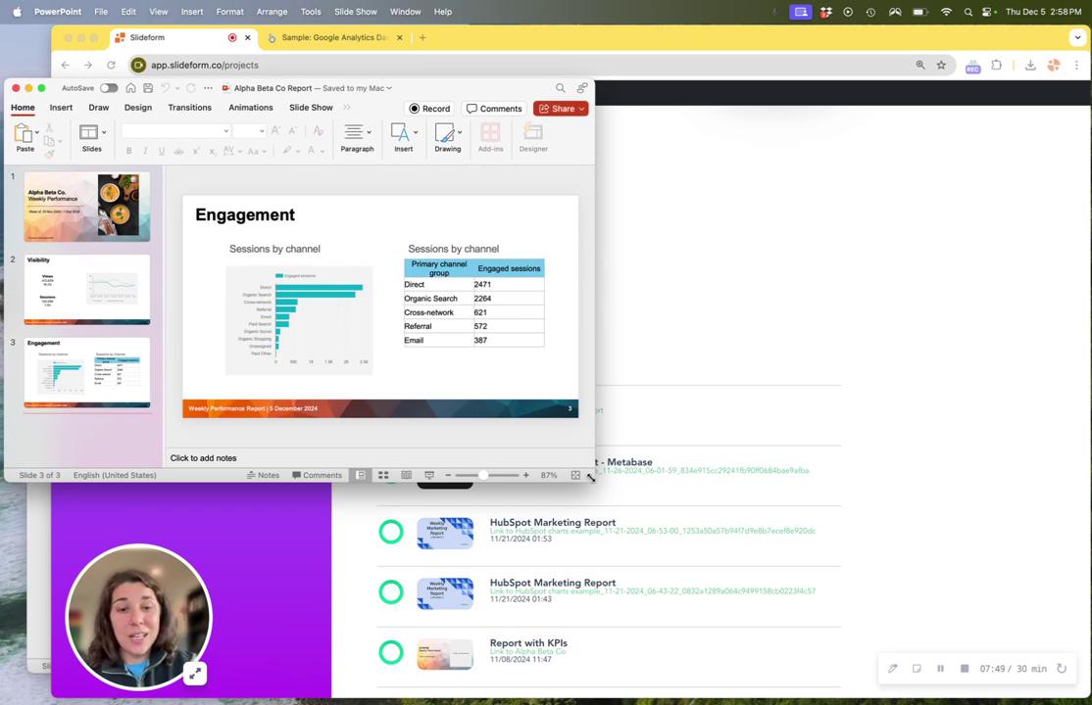
drag(590, 476, 985, 595)
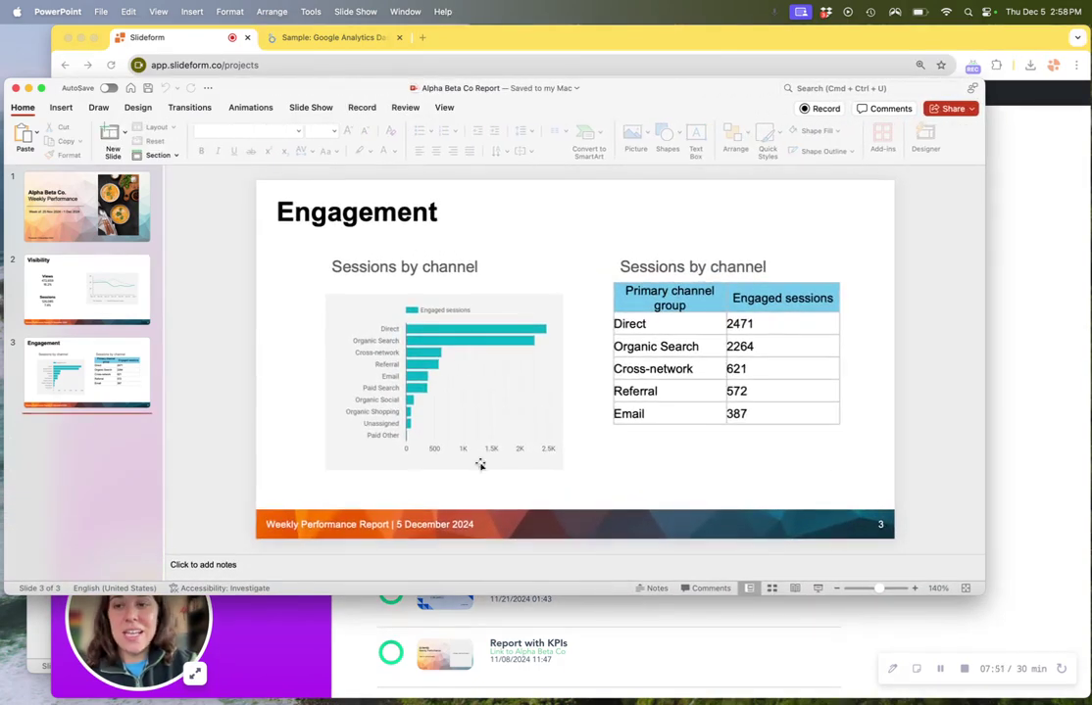
click(59, 193)
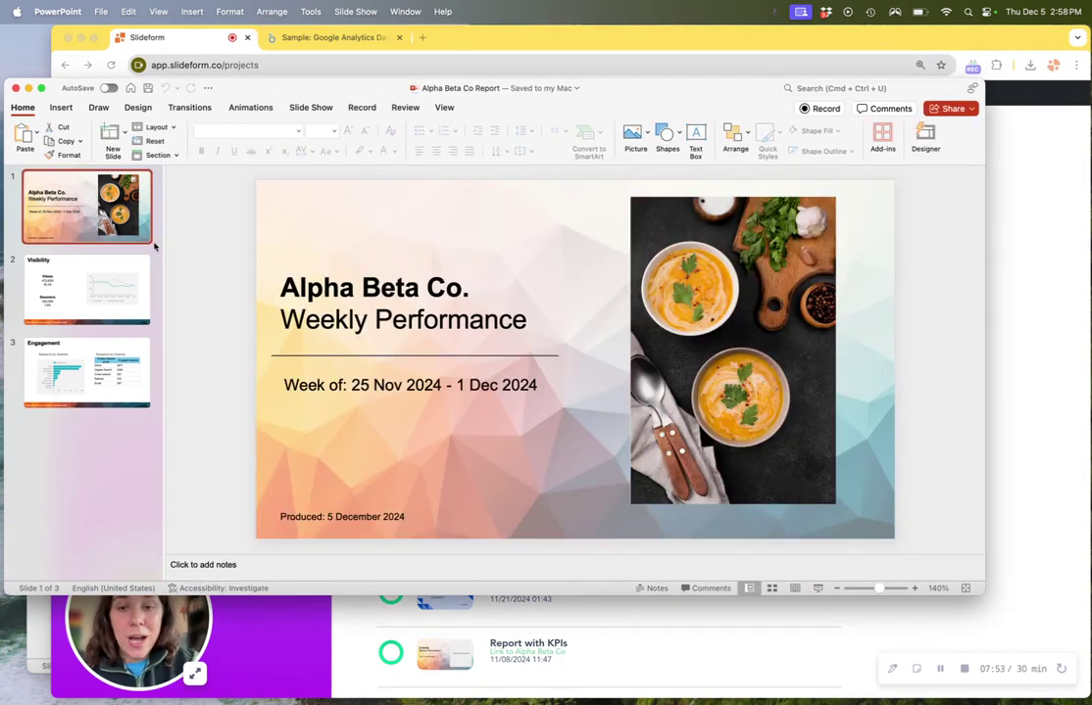
click(403, 388)
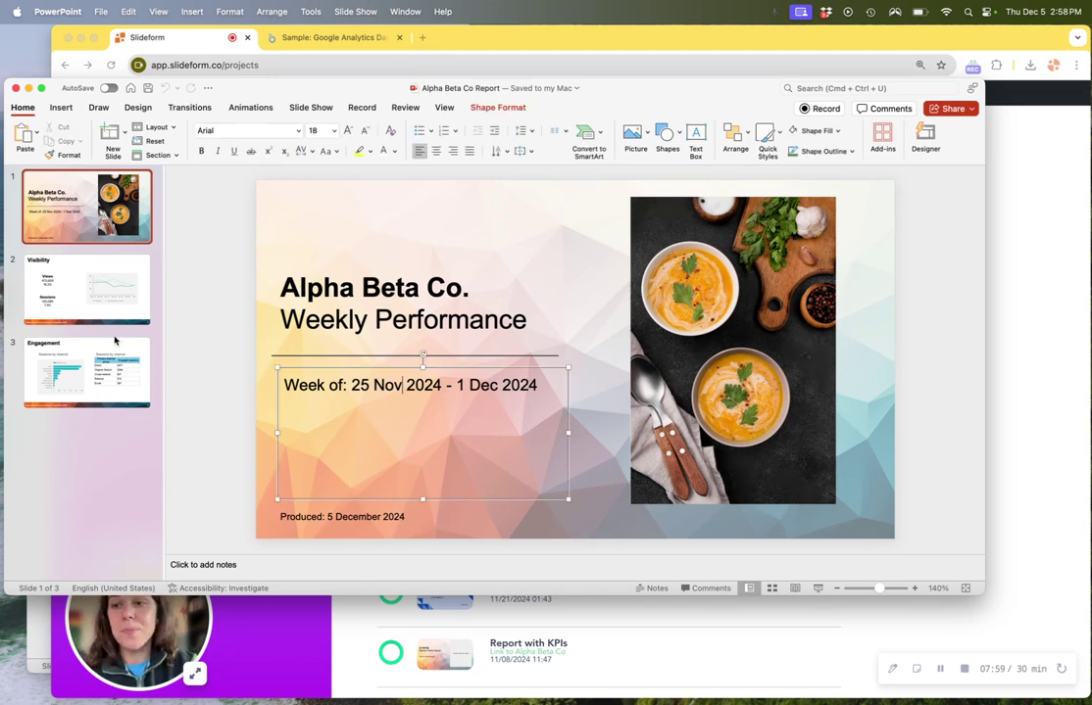
- Examine the Views and Sessions KPIs and the sessions line chart on the Visibility slide
click(51, 257)
click(376, 314)
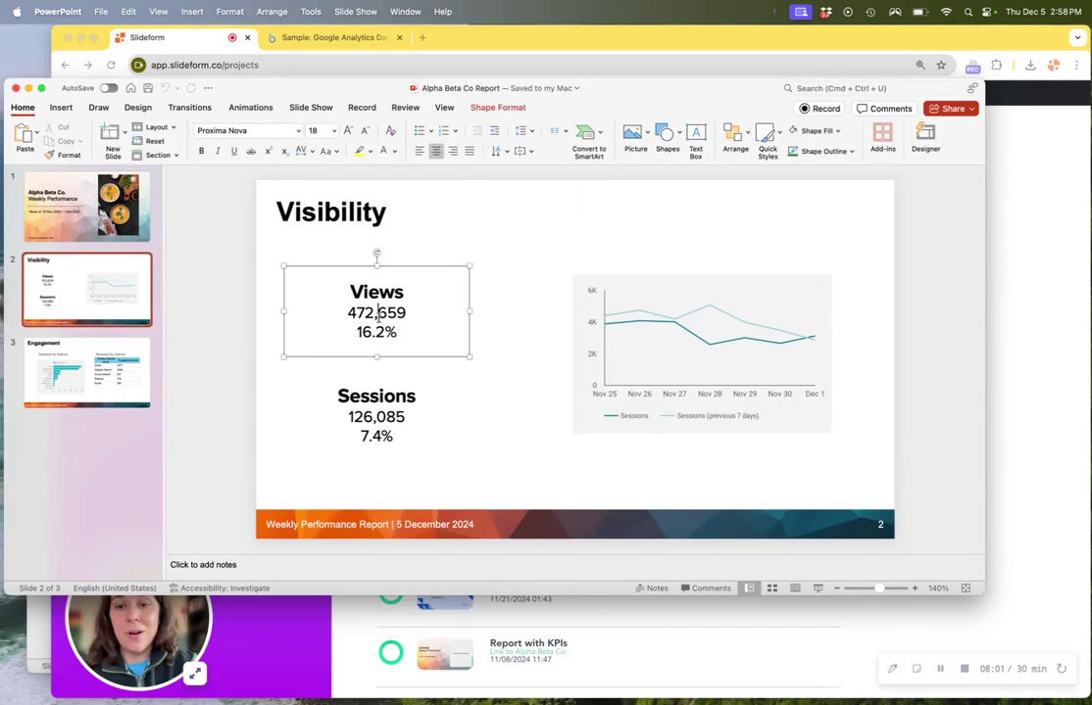
click(367, 417)
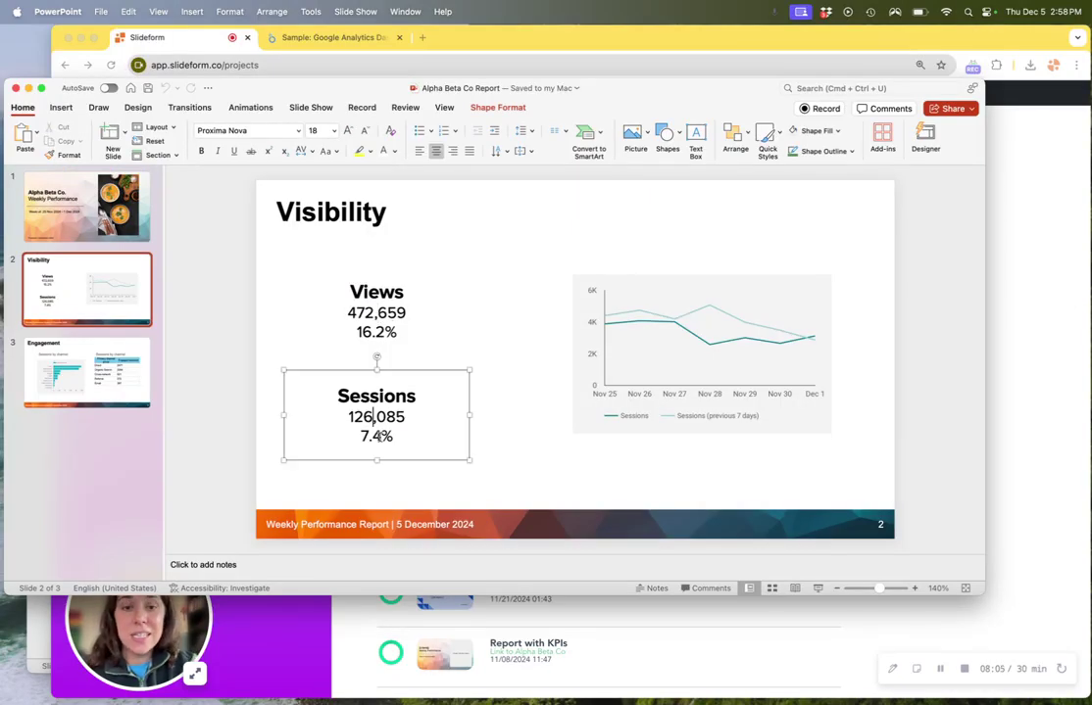
click(607, 297)
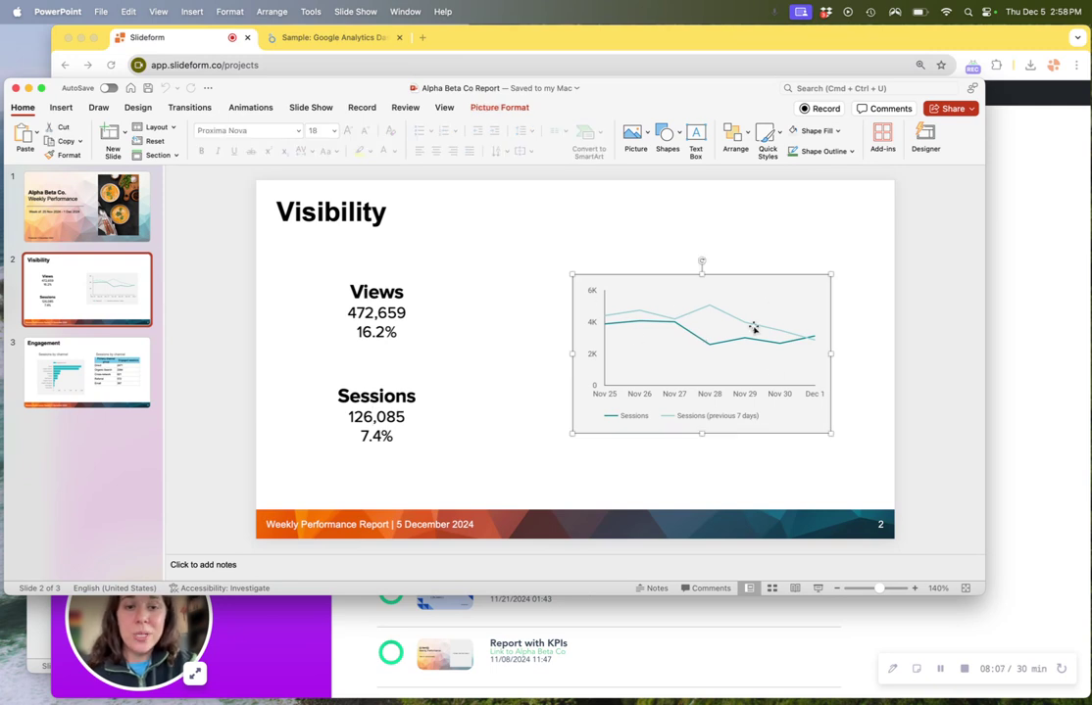
- Examine the sessions-by-channel bar chart and table on the Engagement slide, and switch back to Slideform in Chrome
click(90, 377)
click(475, 266)
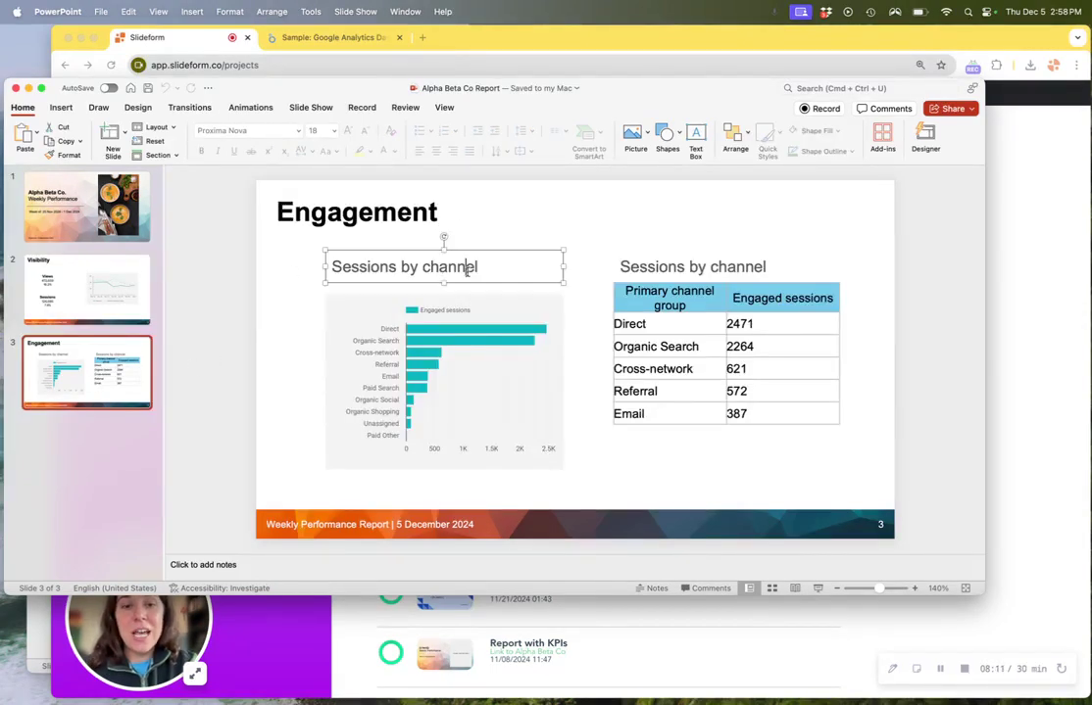
click(380, 340)
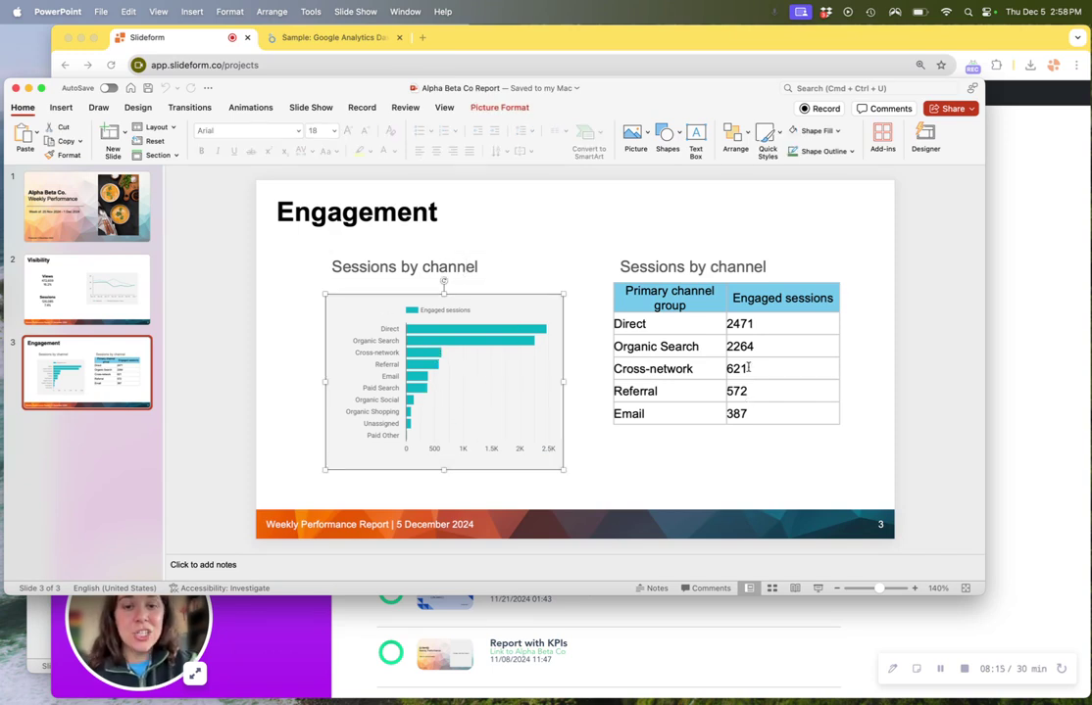
click(695, 369)
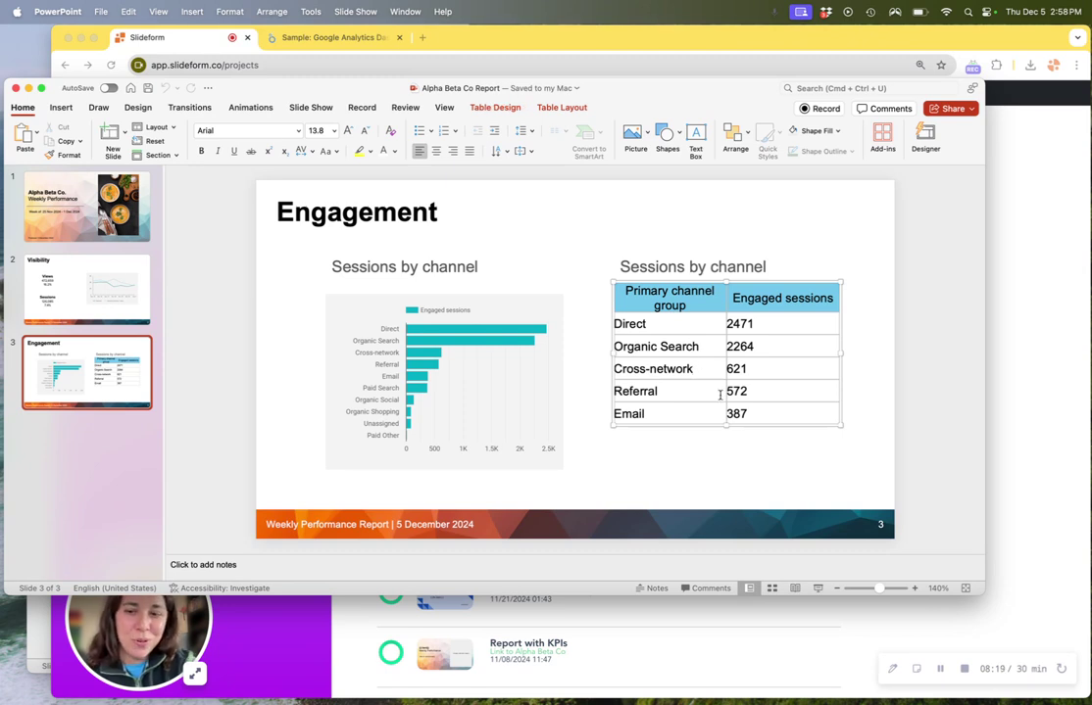
click(752, 324)
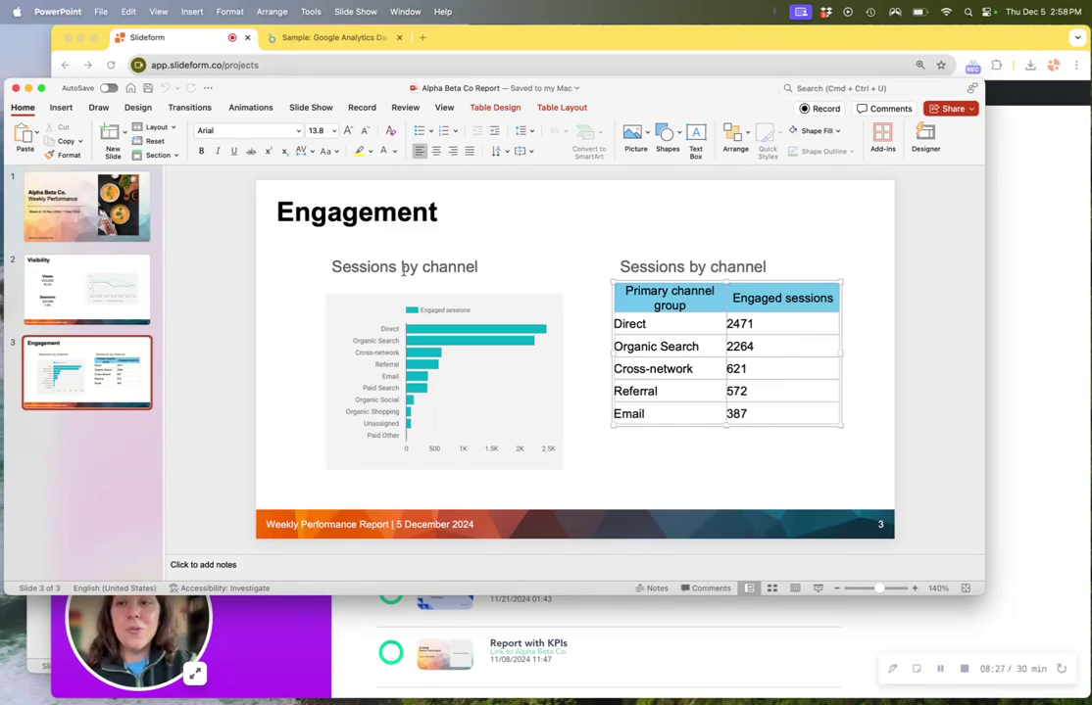
click(478, 41)
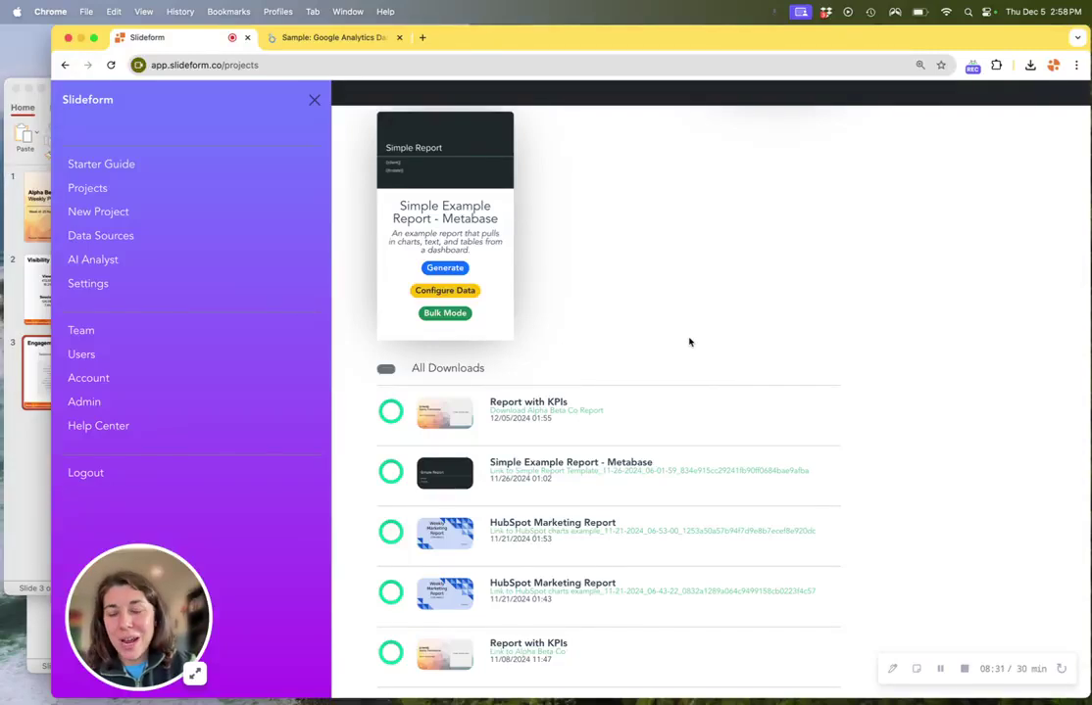